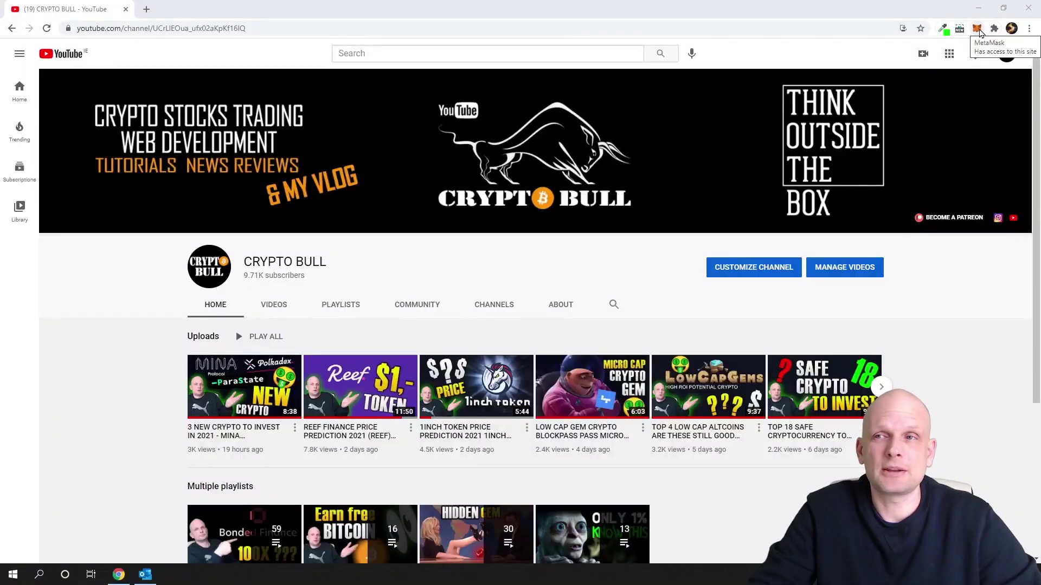
Open the MetaMask wallet and expand Account 1 into a full browser view
{"action": "left_click", "coordinate": [977, 30]}
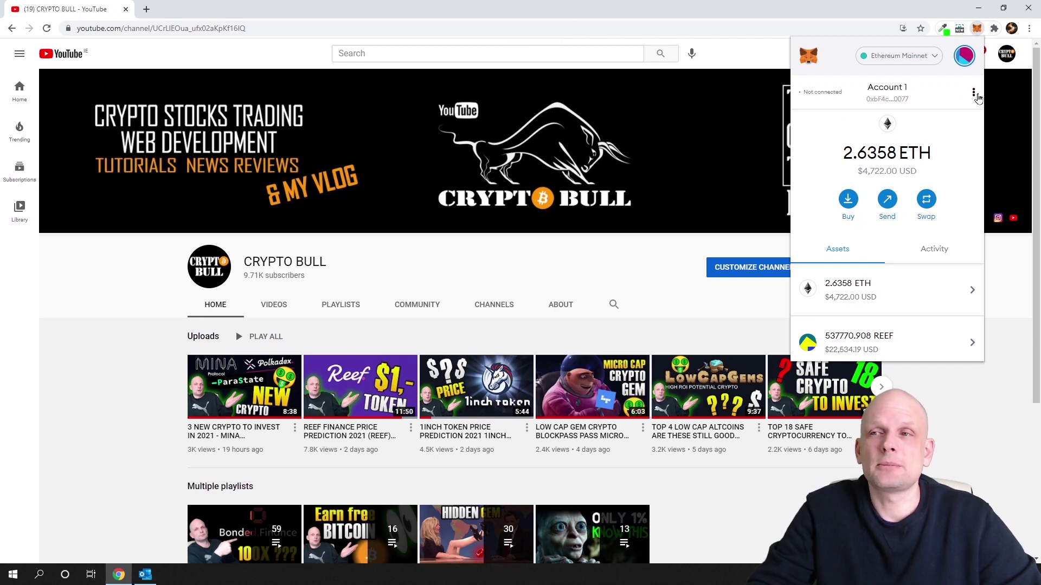
{"action": "left_click", "coordinate": [973, 95]}
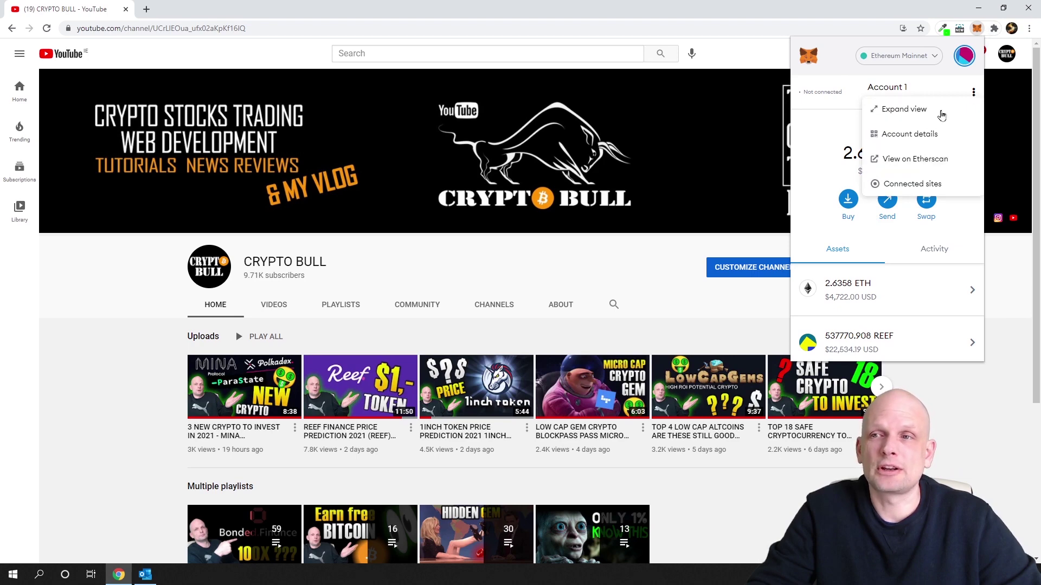
{"action": "left_click", "coordinate": [913, 111]}
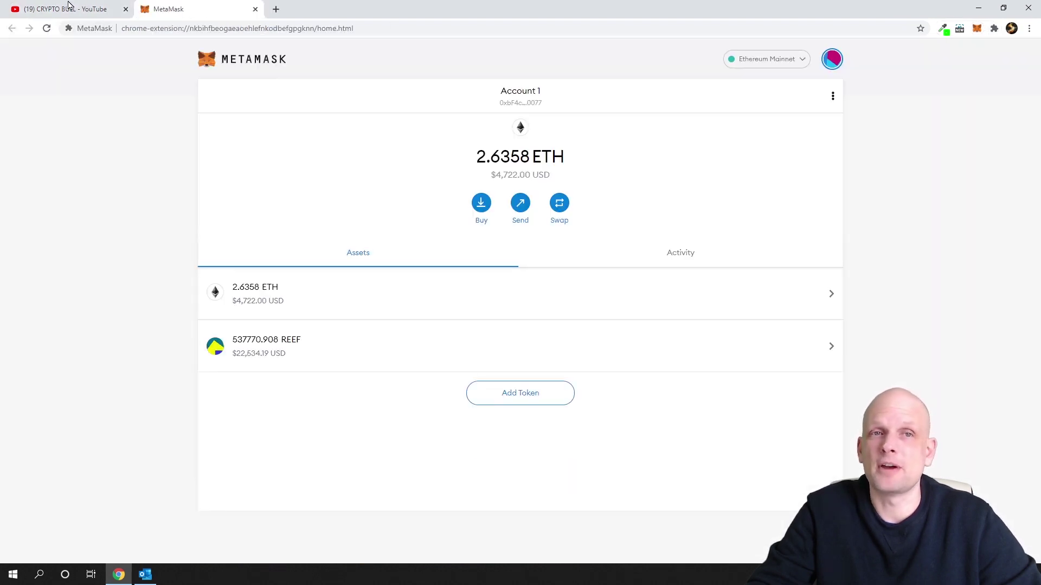
Go to uniswap.org in a new tab, launch the Uniswap app and close the Uniswap home page
{"action": "left_click", "coordinate": [276, 10]}
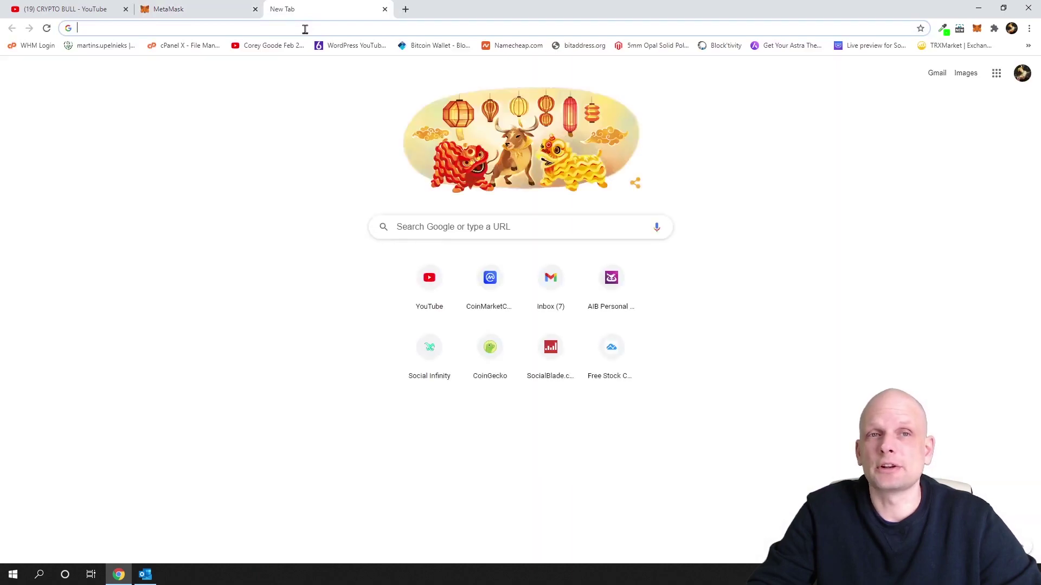
{"action": "type", "text": "uniswap.org"}
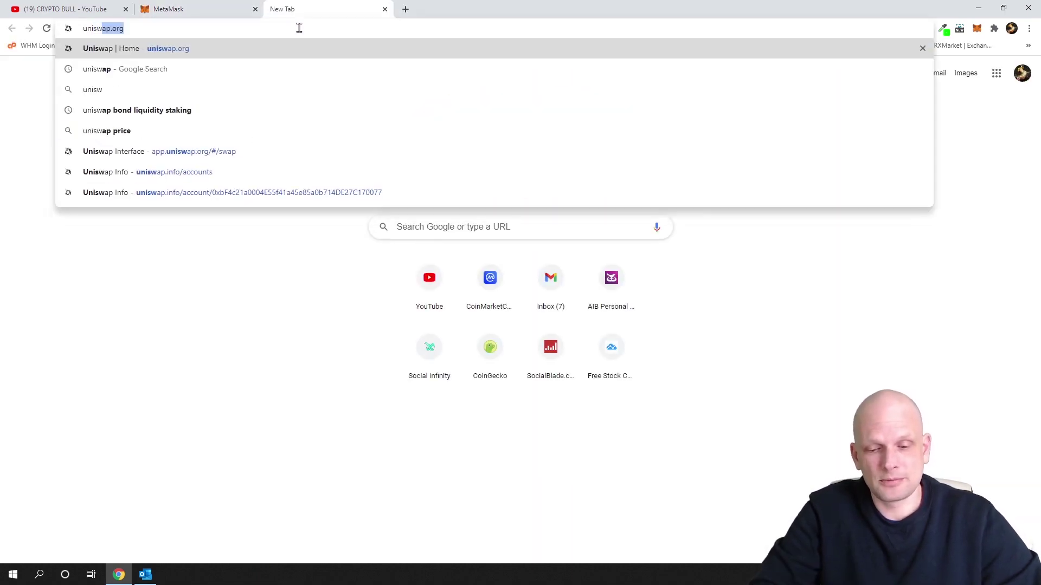
{"action": "key", "text": "Return"}
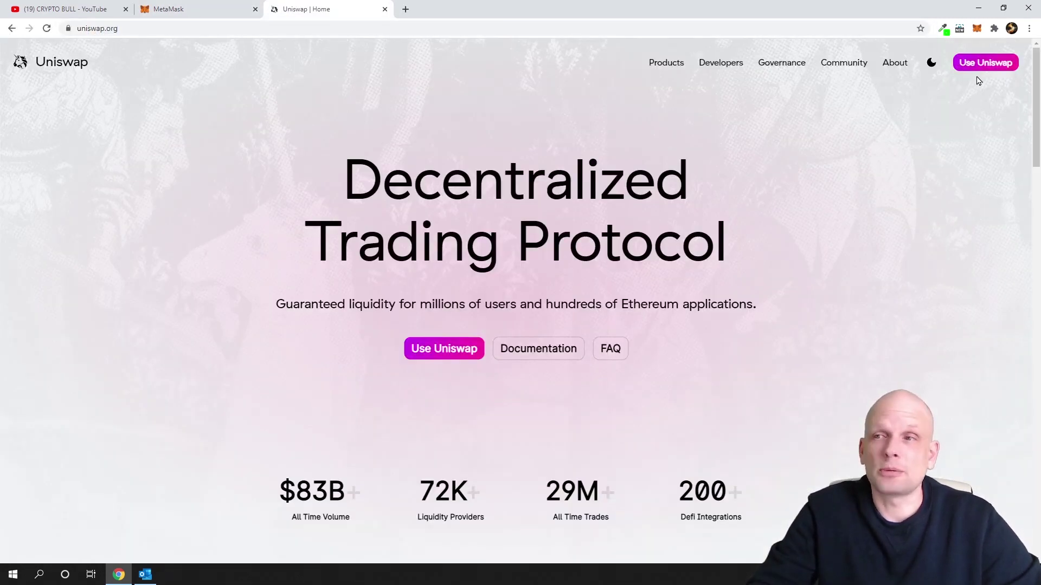
{"action": "left_click", "coordinate": [982, 72]}
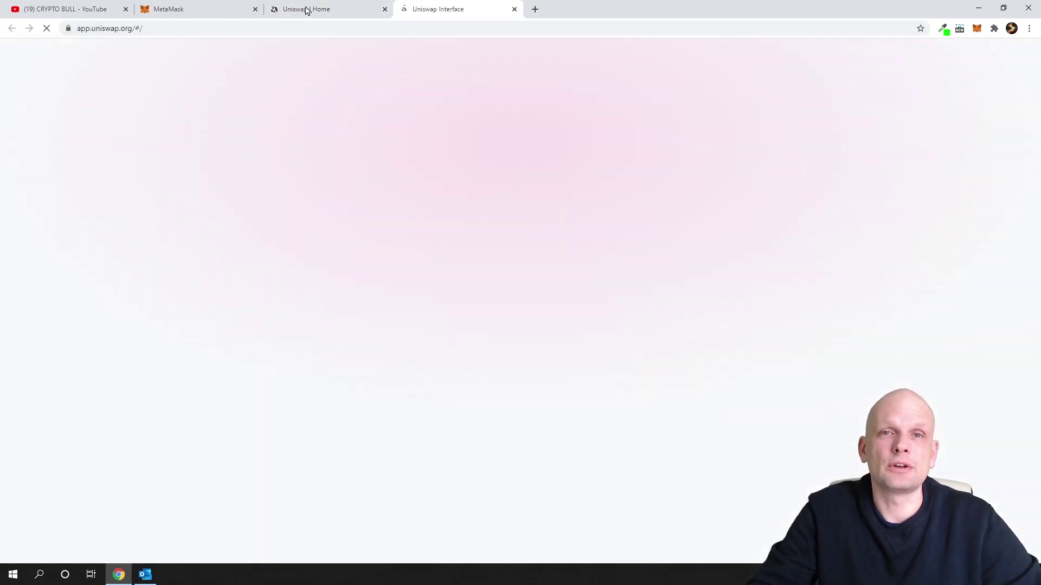
{"action": "left_click", "coordinate": [307, 10]}
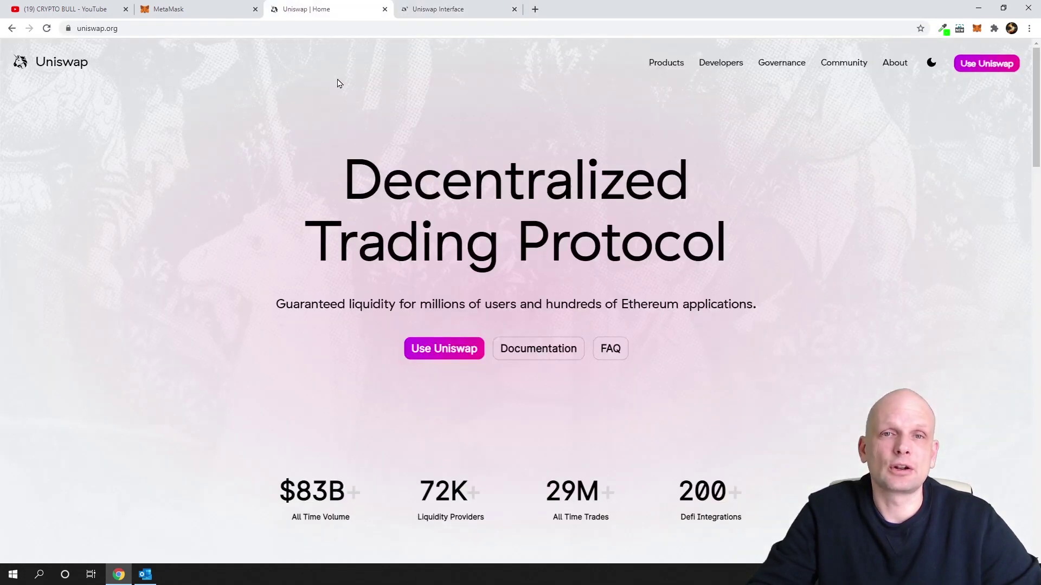
{"action": "left_click", "coordinate": [384, 9]}
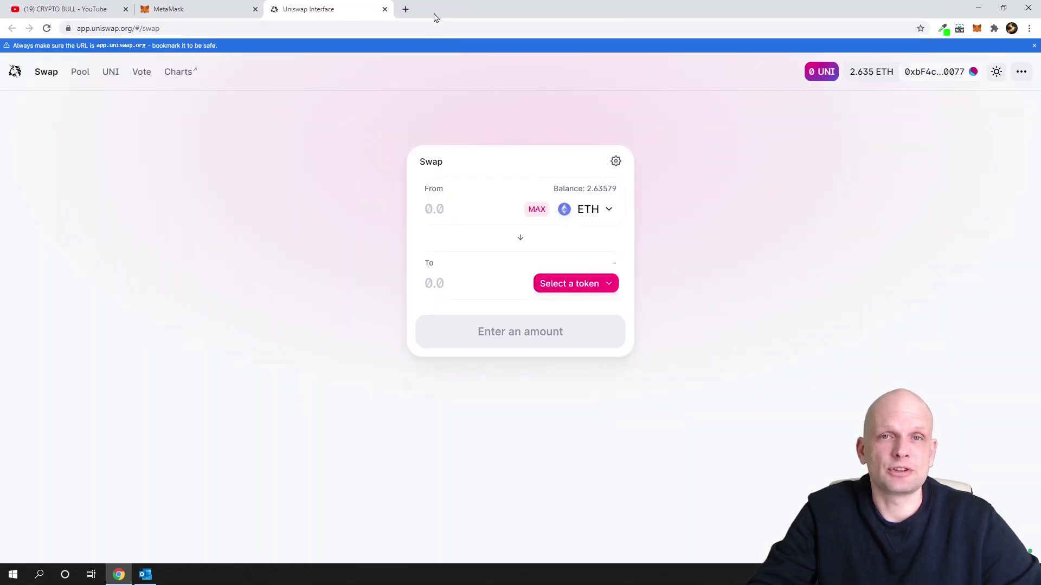
Open coinmarketcap.com in a new tab, search for "reef" and open the Reef (REEF) token page
{"action": "left_click", "coordinate": [405, 10]}
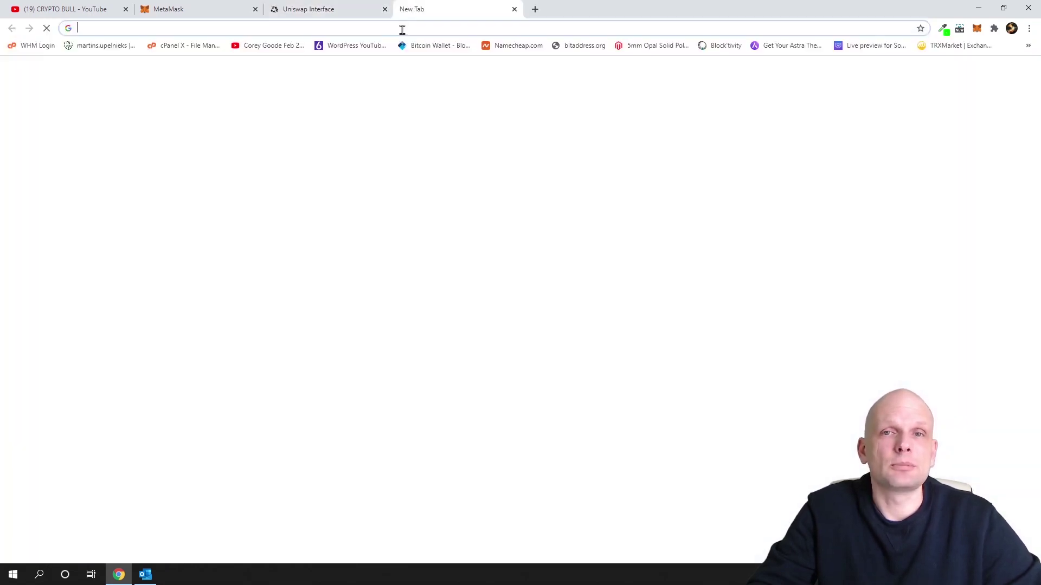
{"action": "type", "text": "coinm"}
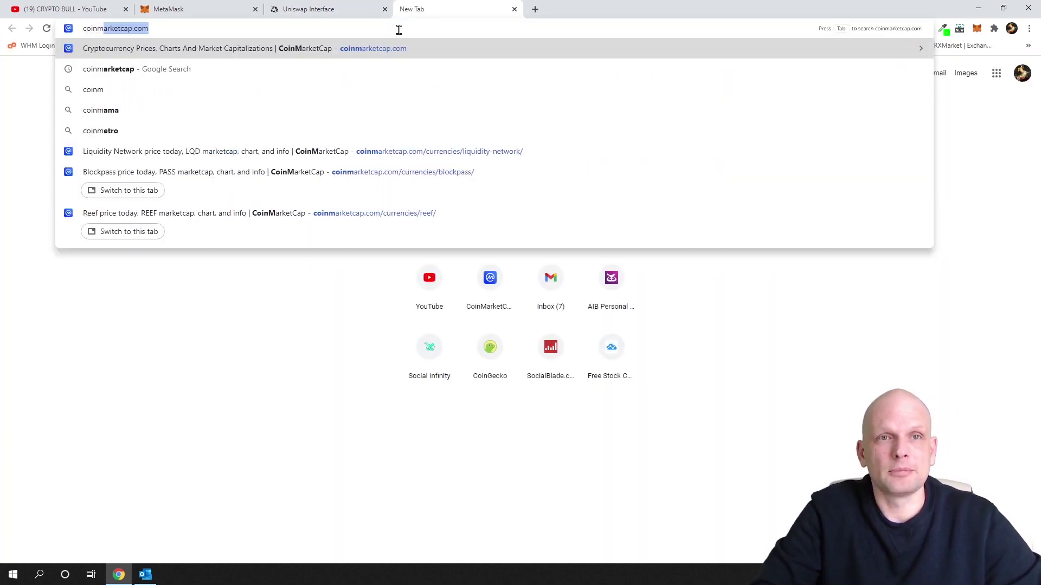
{"action": "key", "text": "Return"}
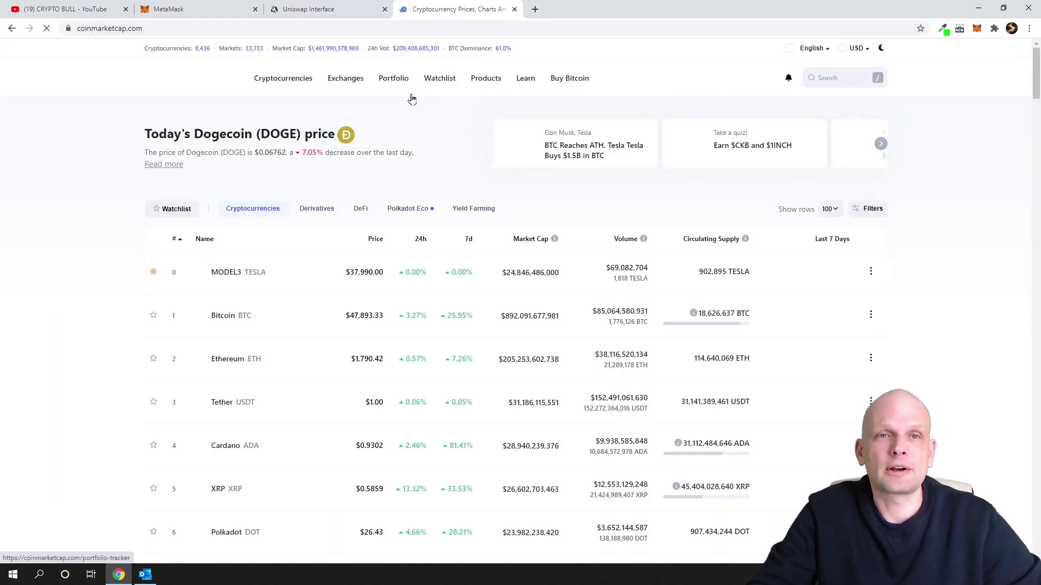
{"action": "left_click", "coordinate": [833, 83]}
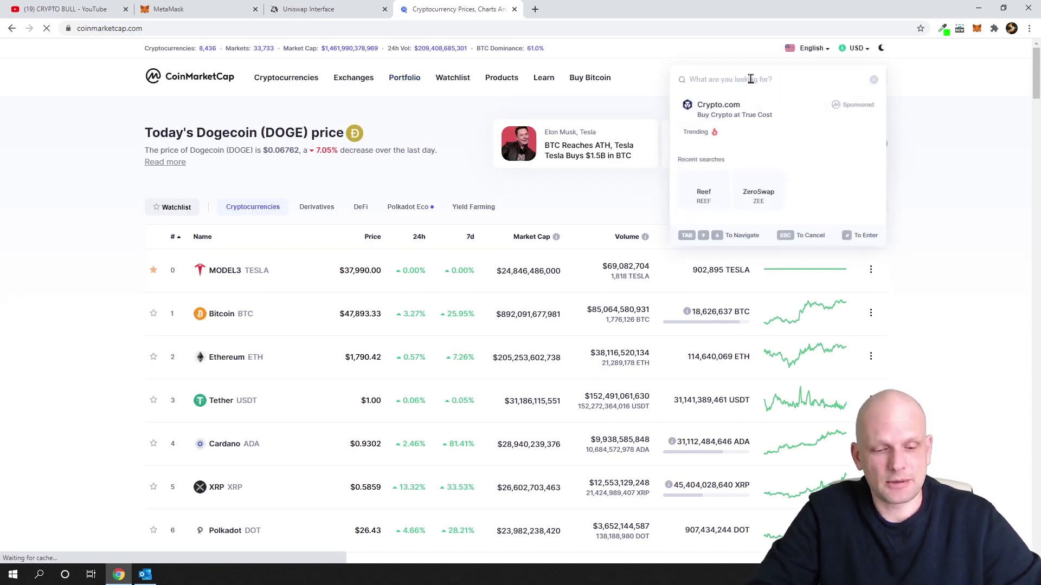
{"action": "type", "text": "reef"}
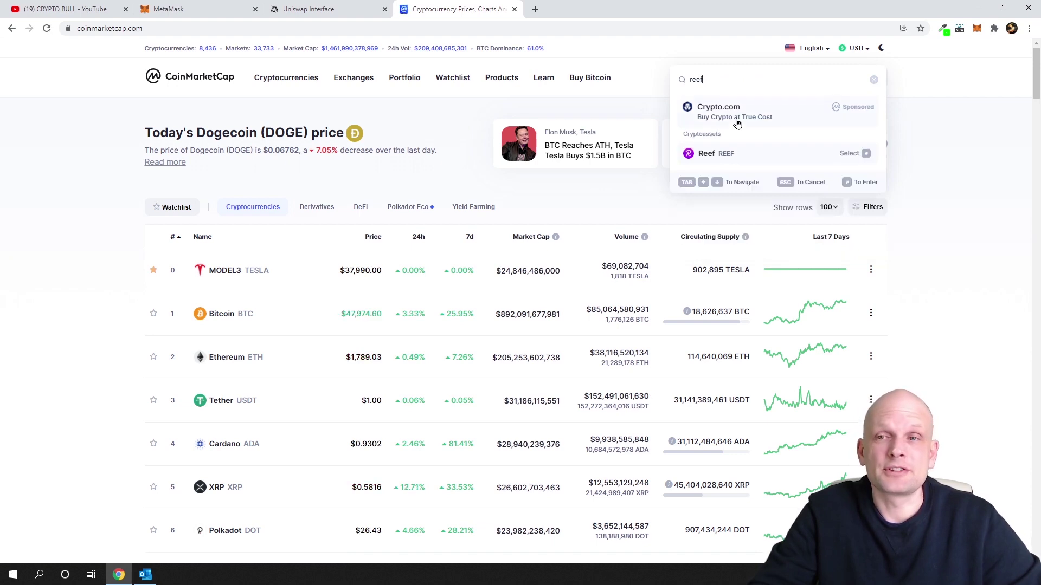
{"action": "left_click", "coordinate": [728, 158]}
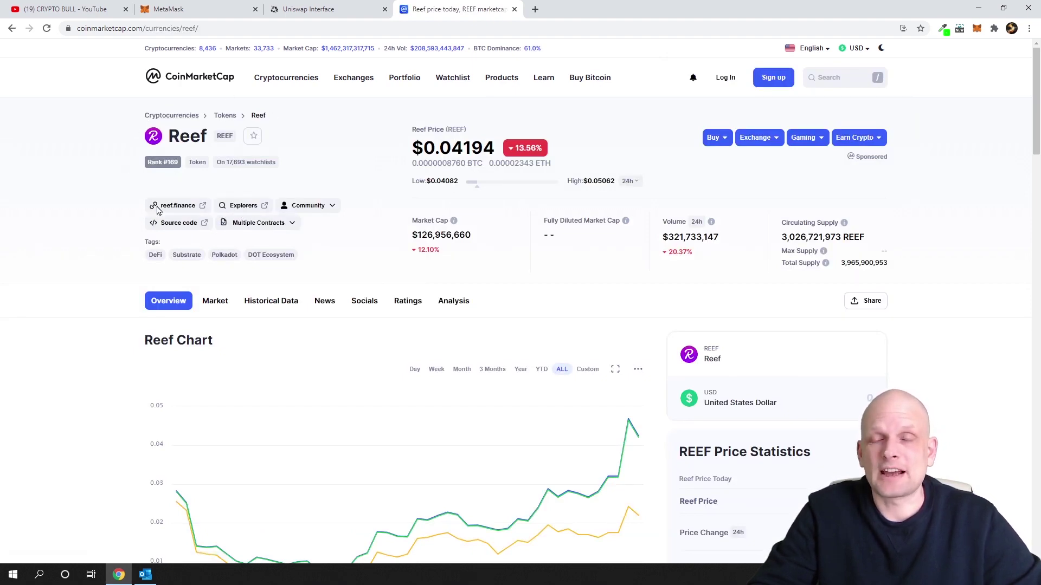
Open Reef's Etherscan explorer page, copy the token's contract address and close the Etherscan page
{"action": "left_click", "coordinate": [241, 211]}
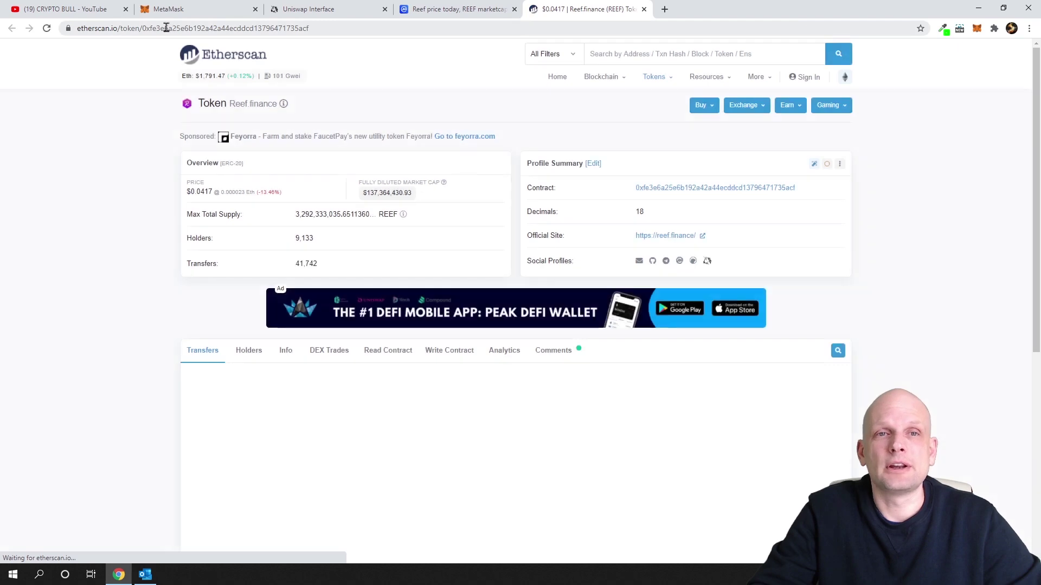
{"action": "left_click_drag", "start_coordinate": [632, 192], "coordinate": [797, 193]}
{"action": "left_click", "coordinate": [797, 194]}
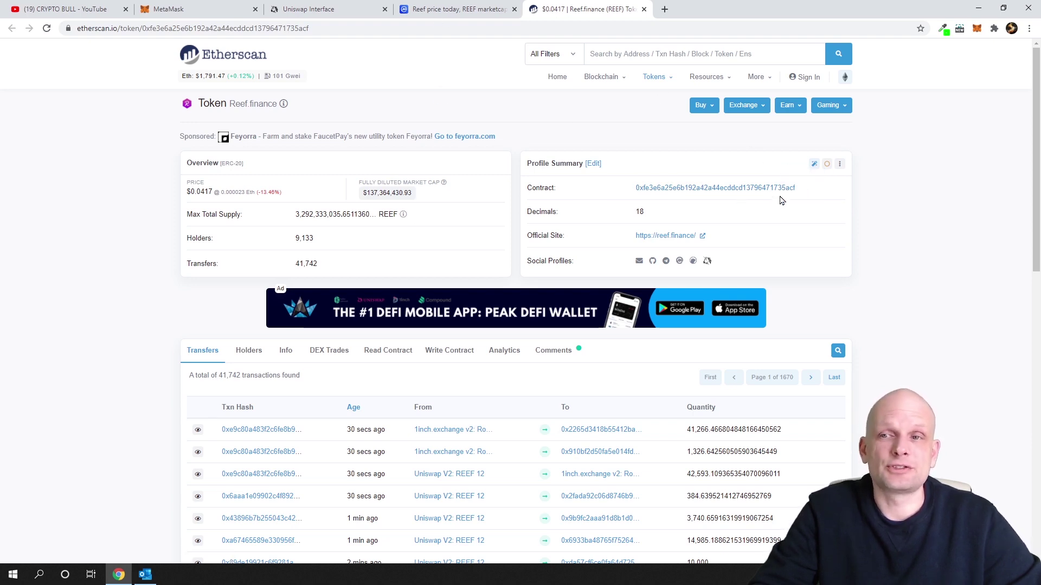
{"action": "left_click", "coordinate": [644, 10]}
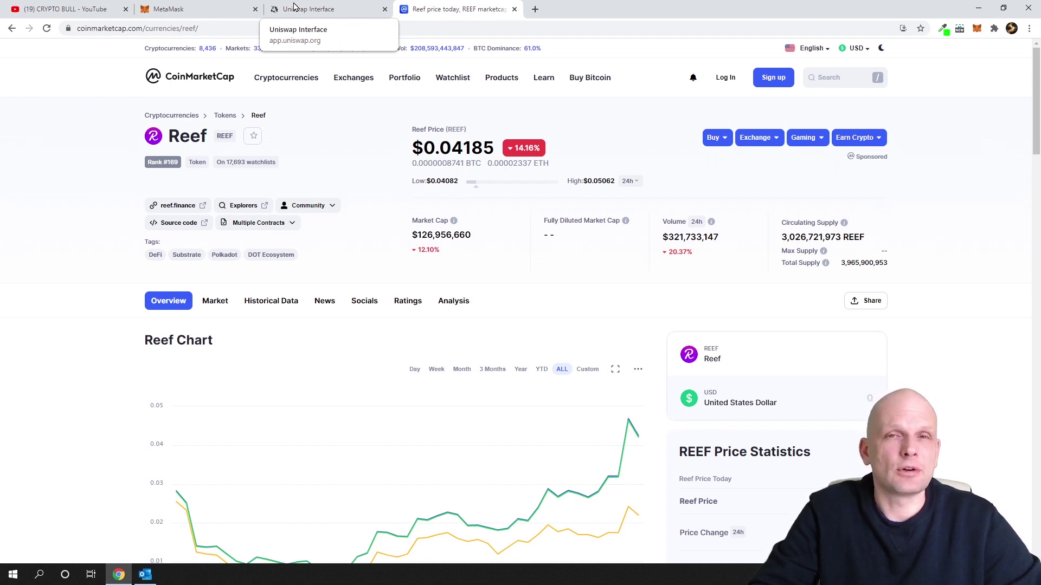
Open Uniswap's analytics charts, search with the copied contract address and open the Reef.finance (REEF) token page
{"action": "left_click", "coordinate": [294, 8]}
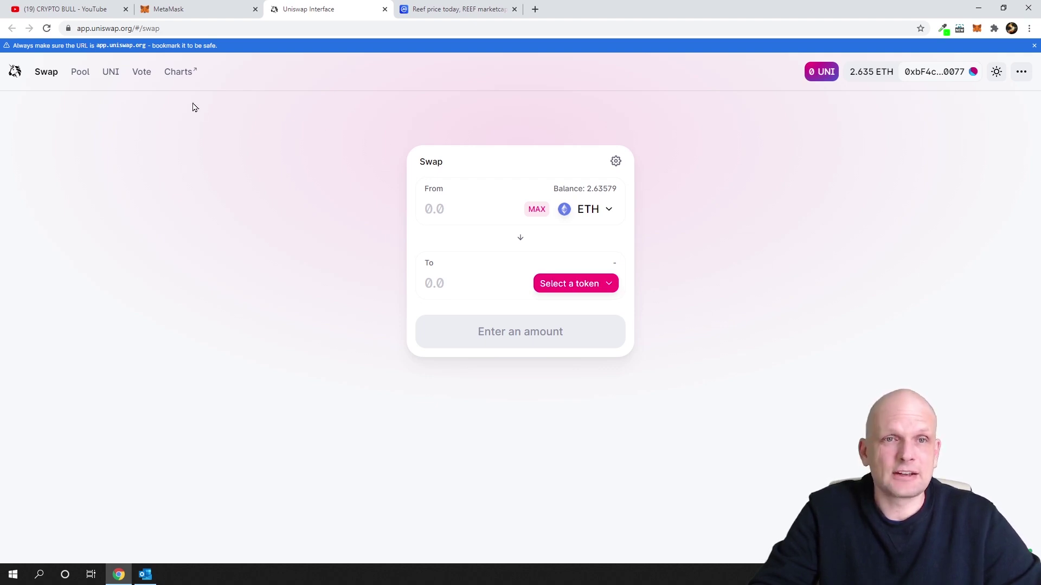
{"action": "left_click", "coordinate": [179, 73]}
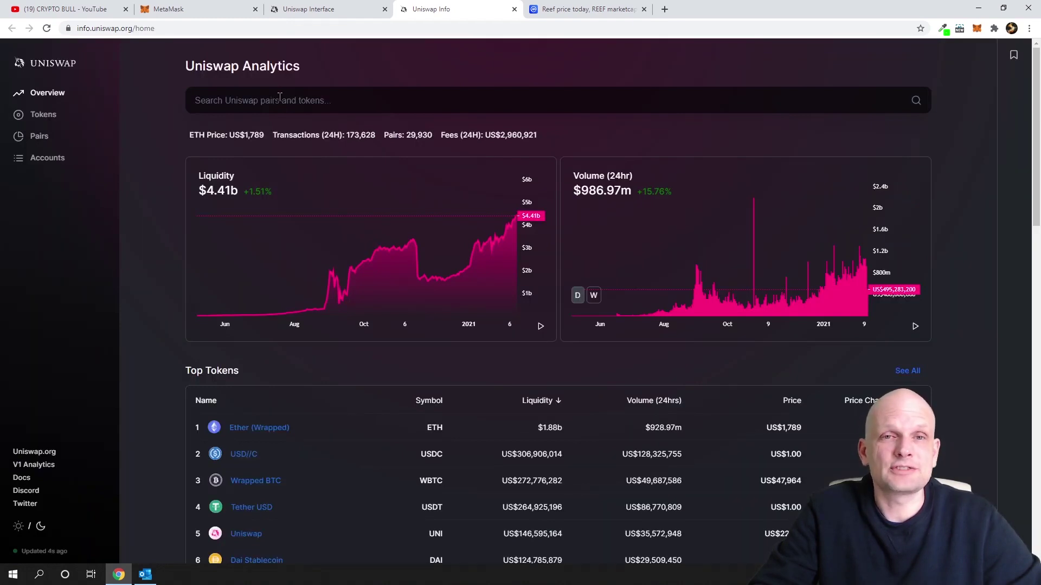
{"action": "left_click", "coordinate": [279, 97]}
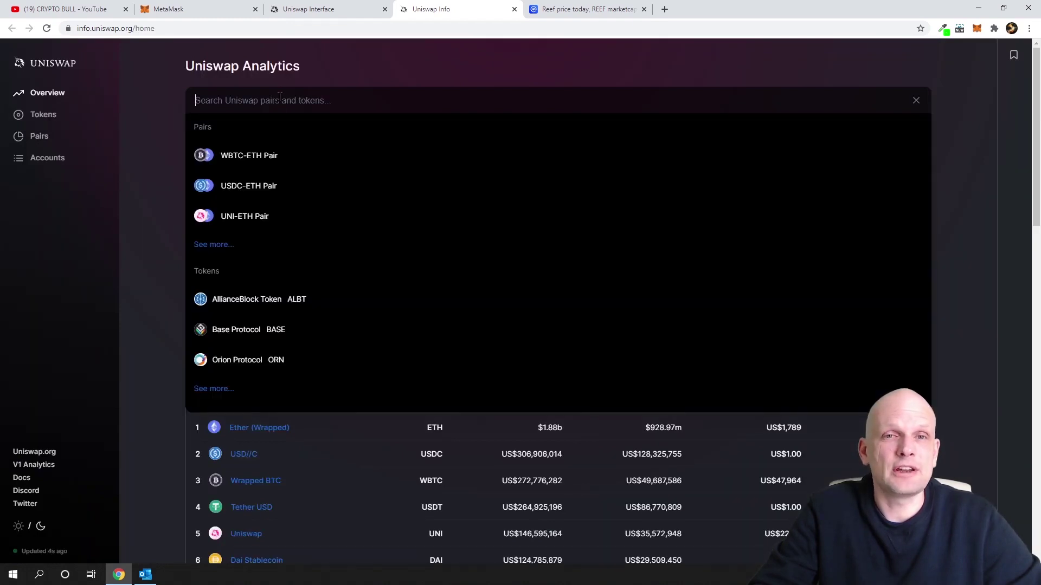
{"action": "right_click", "coordinate": [232, 100]}
{"action": "left_click", "coordinate": [243, 179]}
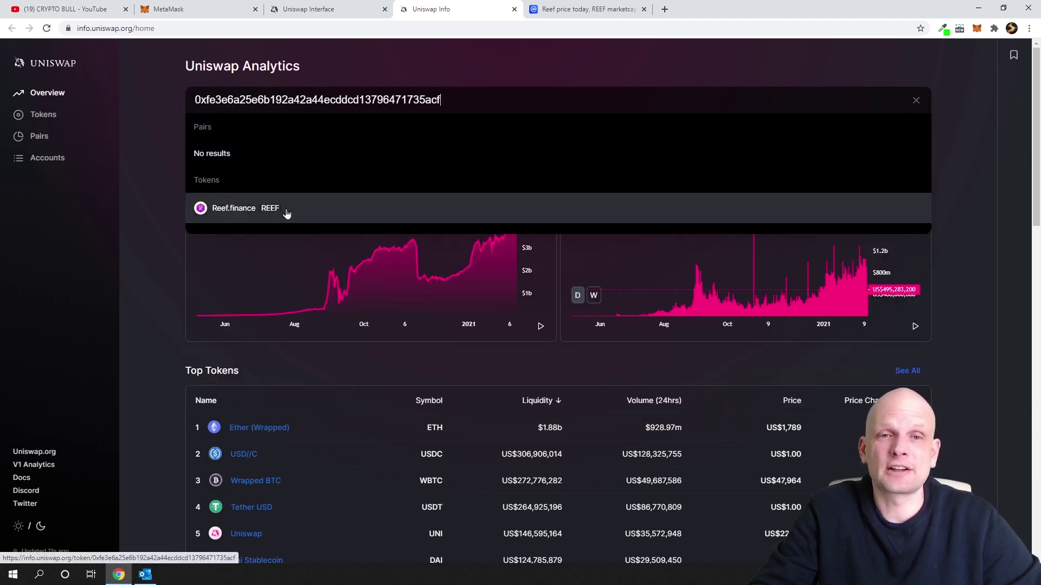
{"action": "left_click", "coordinate": [250, 212]}
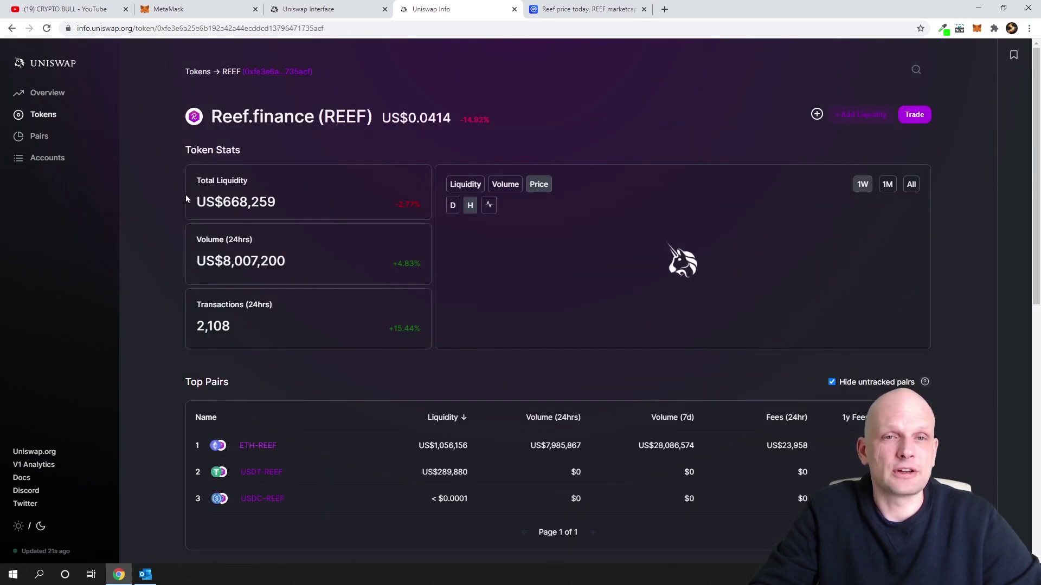
Review the Top Pairs list for REEF and open the ETH-REEF pair
{"action": "scroll", "coordinate": [184, 204], "scroll_direction": "down", "scroll_amount": 2}
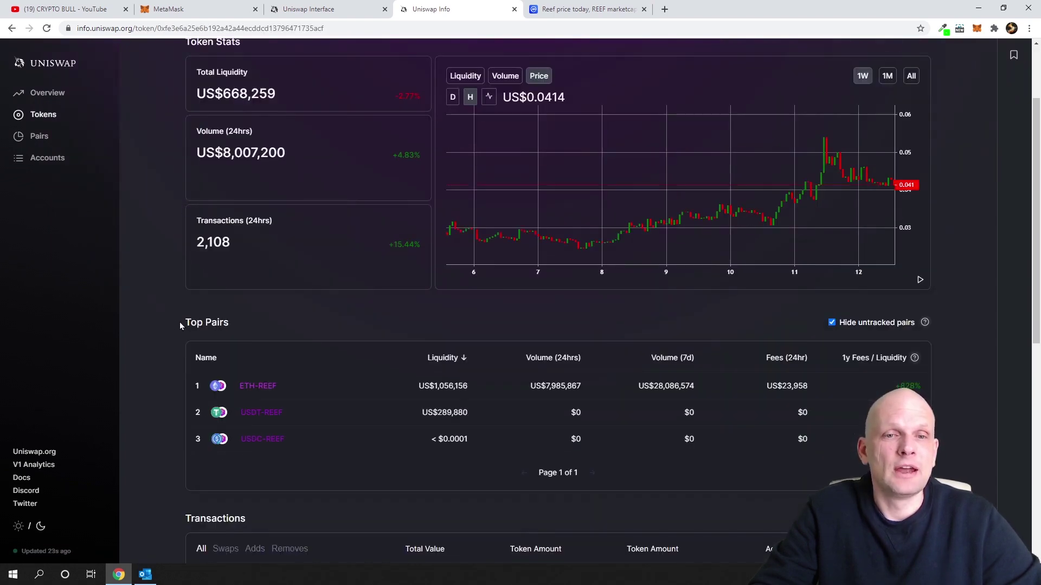
{"action": "left_click_drag", "start_coordinate": [191, 321], "coordinate": [237, 324]}
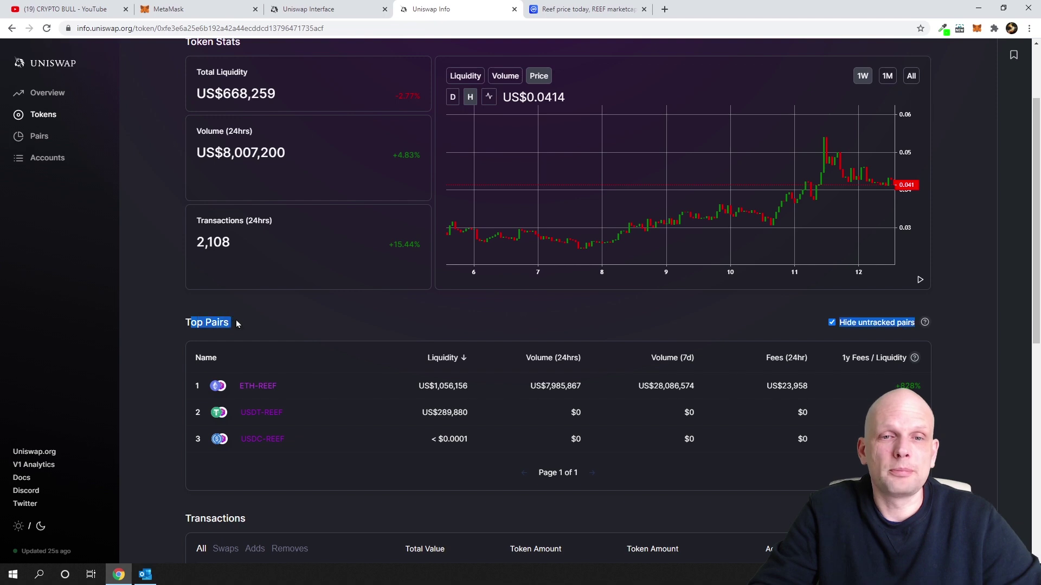
{"action": "scroll", "coordinate": [226, 341], "scroll_direction": "down", "scroll_amount": 2}
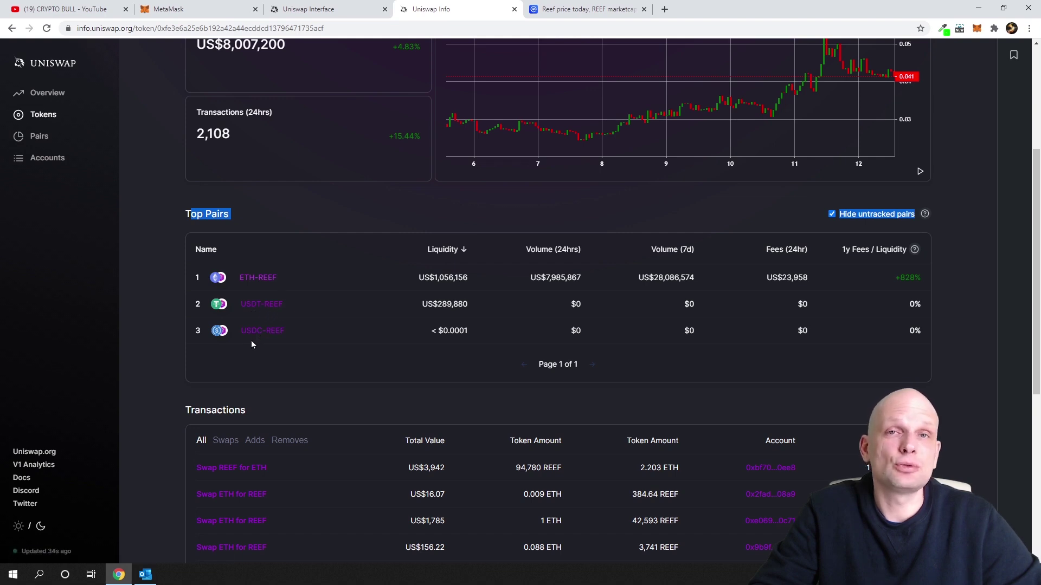
{"action": "left_click", "coordinate": [245, 280]}
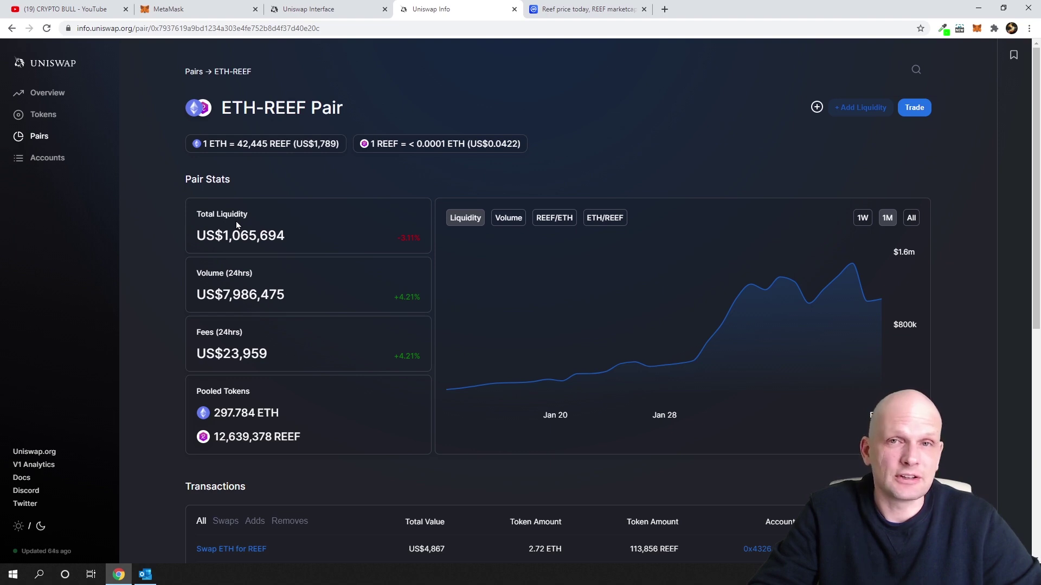
Examine the ETH-REEF pair's stats, focusing on total liquidity and the pooled tokens
{"action": "left_click_drag", "start_coordinate": [199, 213], "coordinate": [258, 216]}
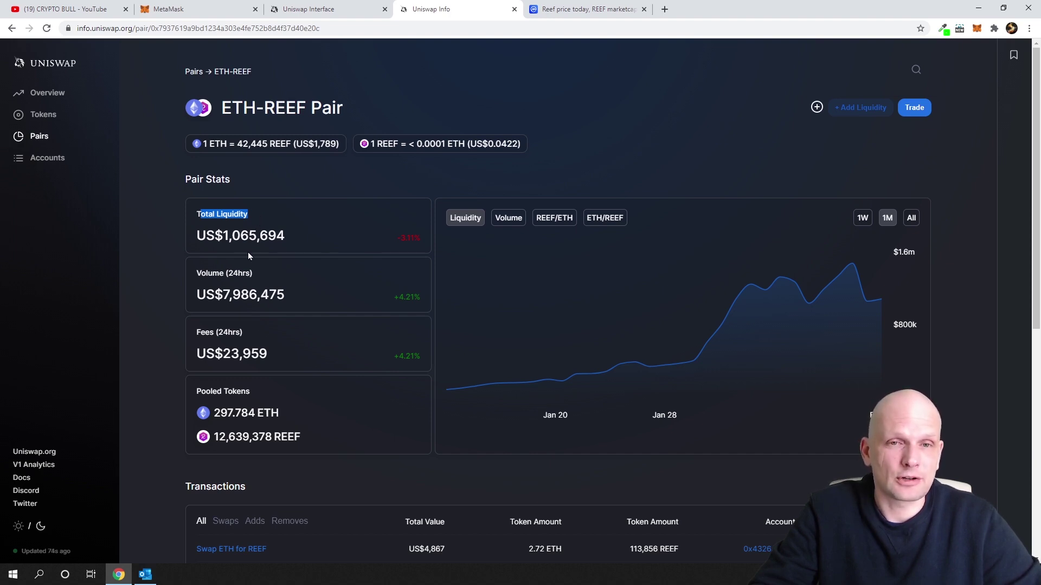
{"action": "left_click_drag", "start_coordinate": [224, 236], "coordinate": [307, 236]}
{"action": "scroll", "coordinate": [273, 266], "scroll_direction": "down", "scroll_amount": 2}
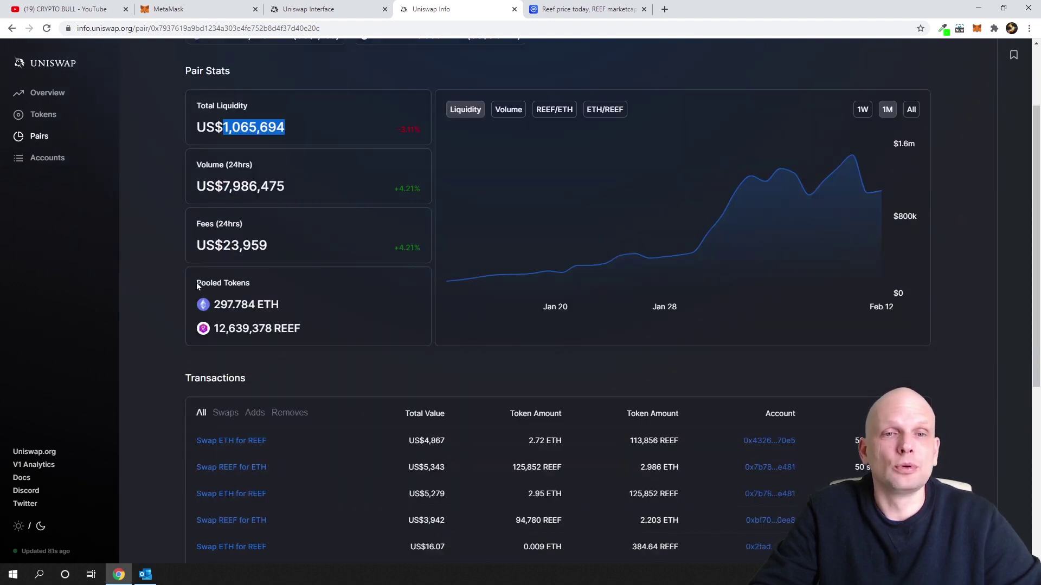
{"action": "left_click_drag", "start_coordinate": [198, 280], "coordinate": [254, 281]}
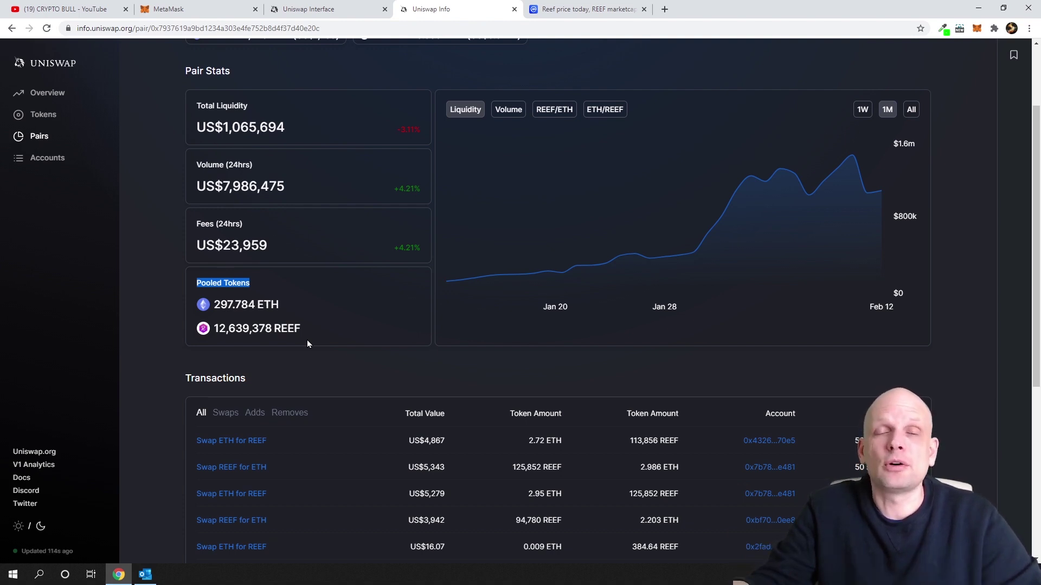
{"action": "scroll", "coordinate": [307, 344], "scroll_direction": "up", "scroll_amount": 2}
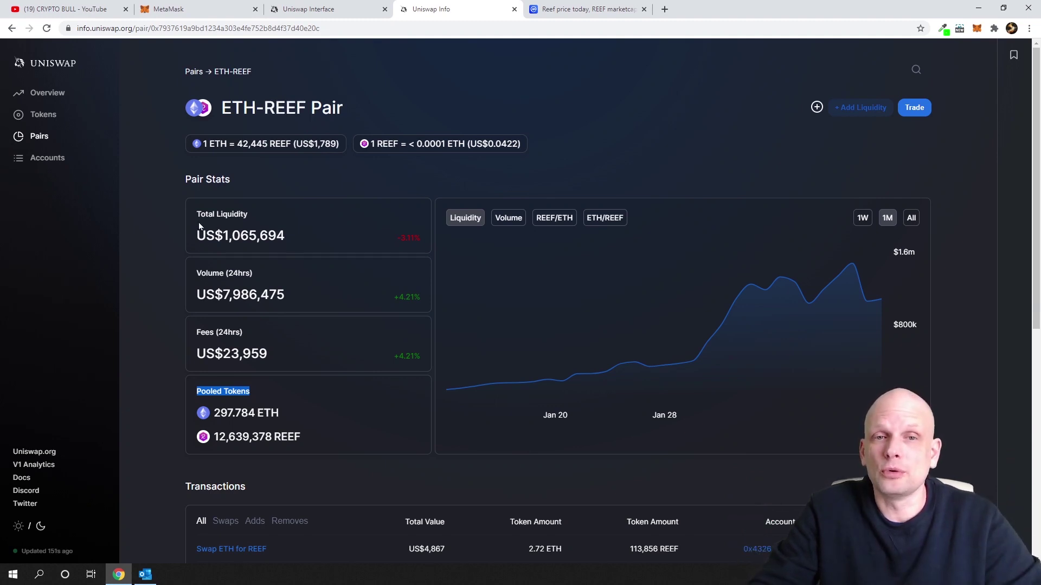
{"action": "left_click_drag", "start_coordinate": [293, 239], "coordinate": [207, 241]}
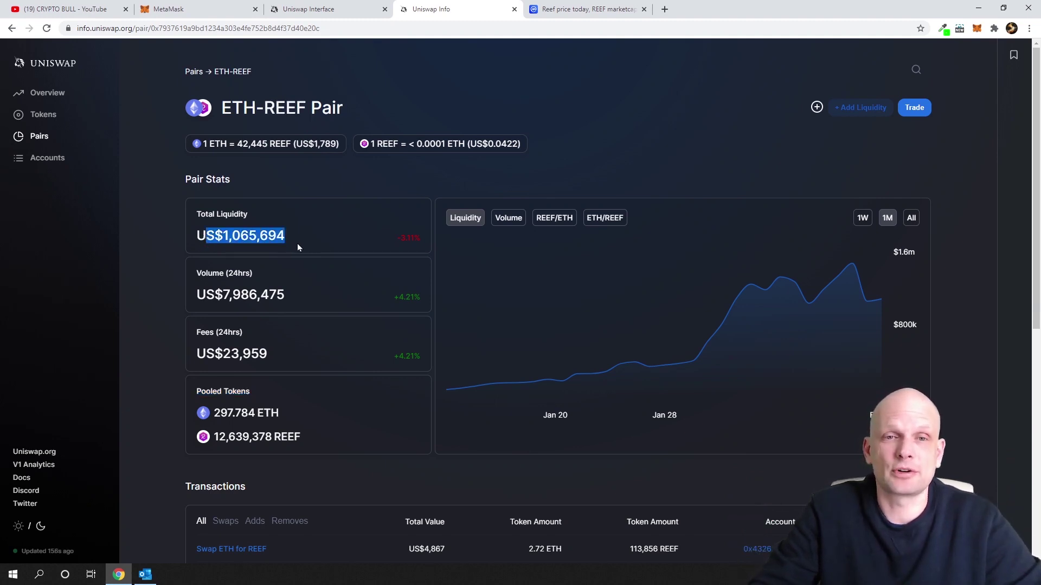
{"action": "left_click", "coordinate": [237, 235]}
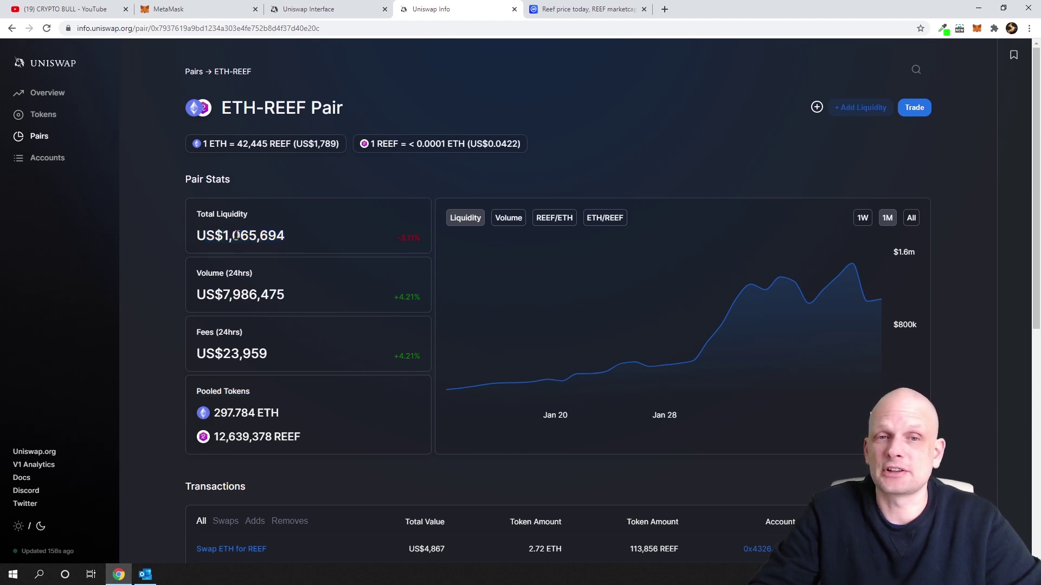
{"action": "left_click_drag", "start_coordinate": [217, 235], "coordinate": [308, 232]}
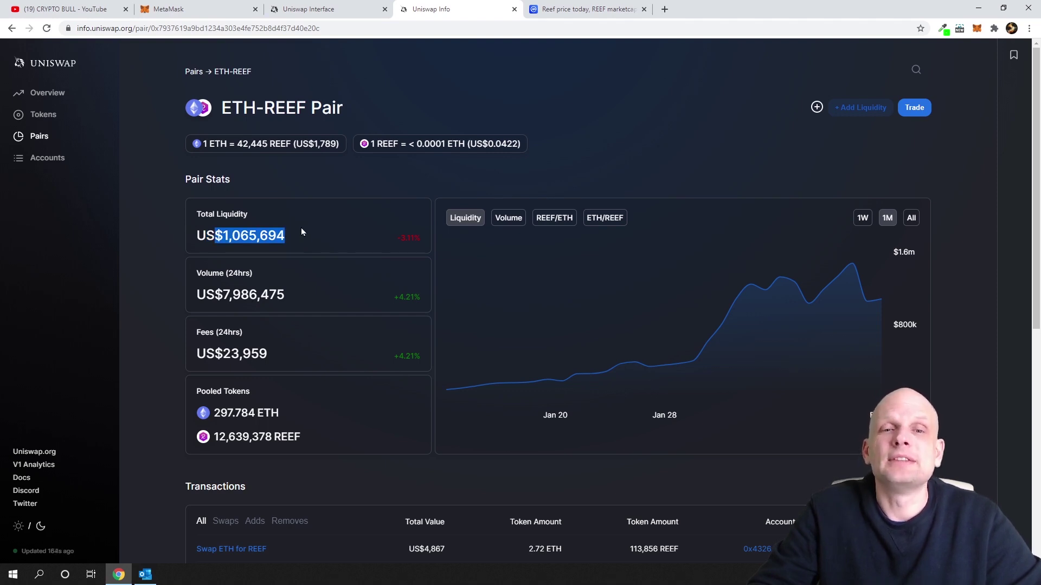
{"action": "scroll", "coordinate": [221, 319], "scroll_direction": "down", "scroll_amount": 2}
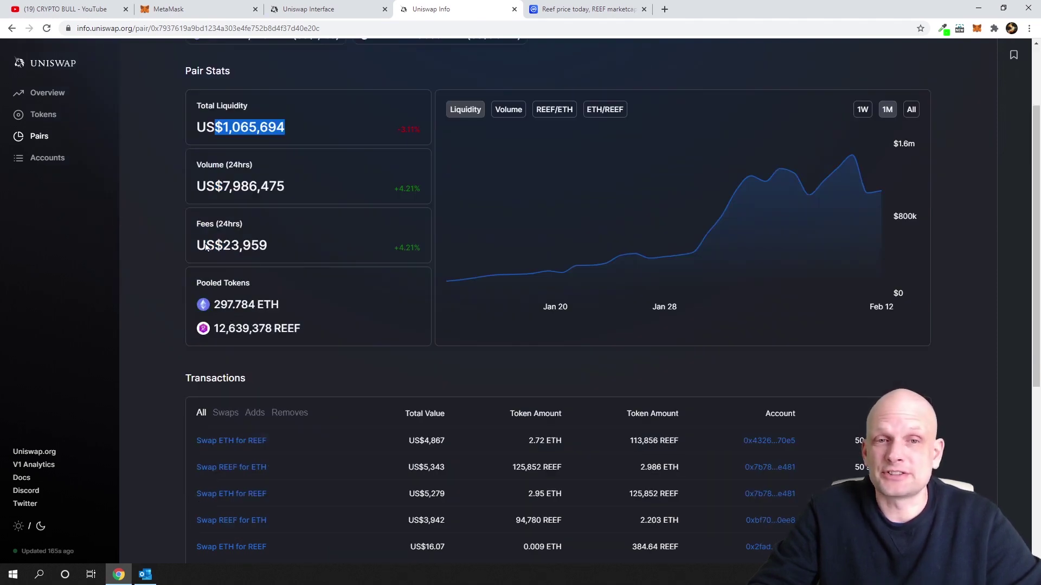
Compare the ETH-REEF pair's 24-hour fees with its total liquidity
{"action": "left_click_drag", "start_coordinate": [217, 223], "coordinate": [243, 223]}
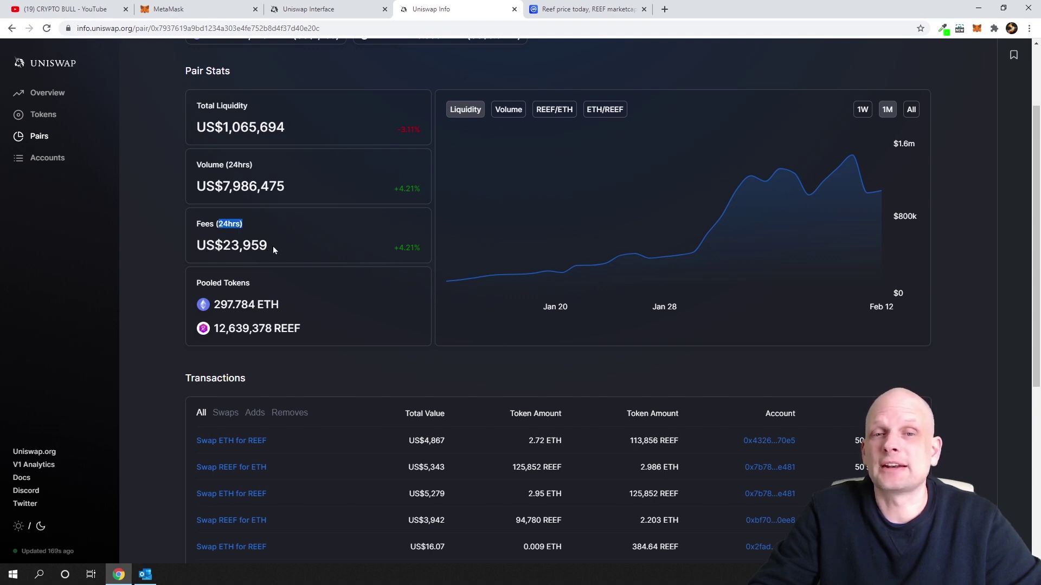
{"action": "left_click_drag", "start_coordinate": [215, 246], "coordinate": [291, 253]}
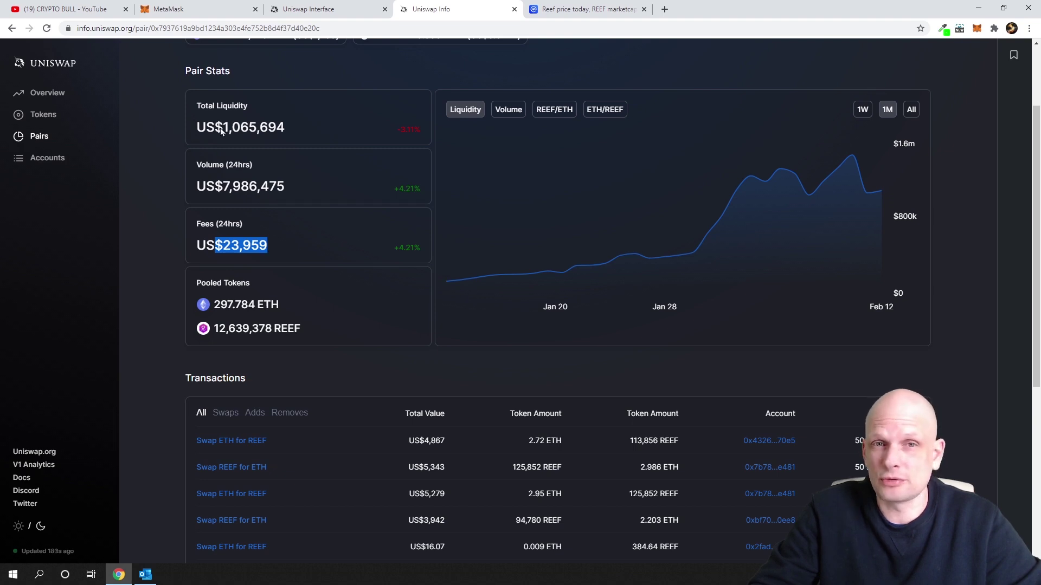
{"action": "left_click_drag", "start_coordinate": [223, 127], "coordinate": [296, 130]}
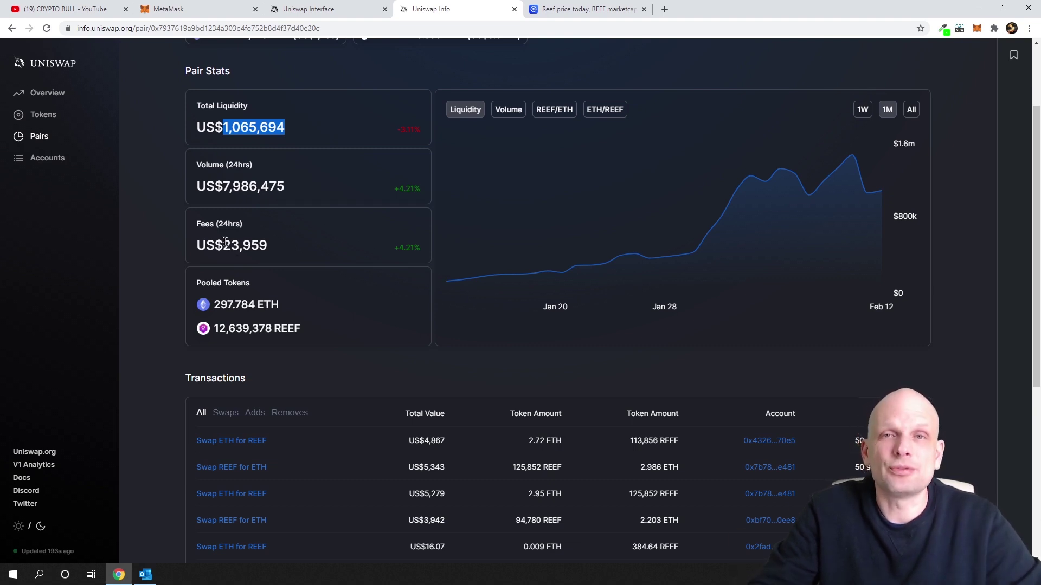
{"action": "left_click_drag", "start_coordinate": [223, 245], "coordinate": [260, 244]}
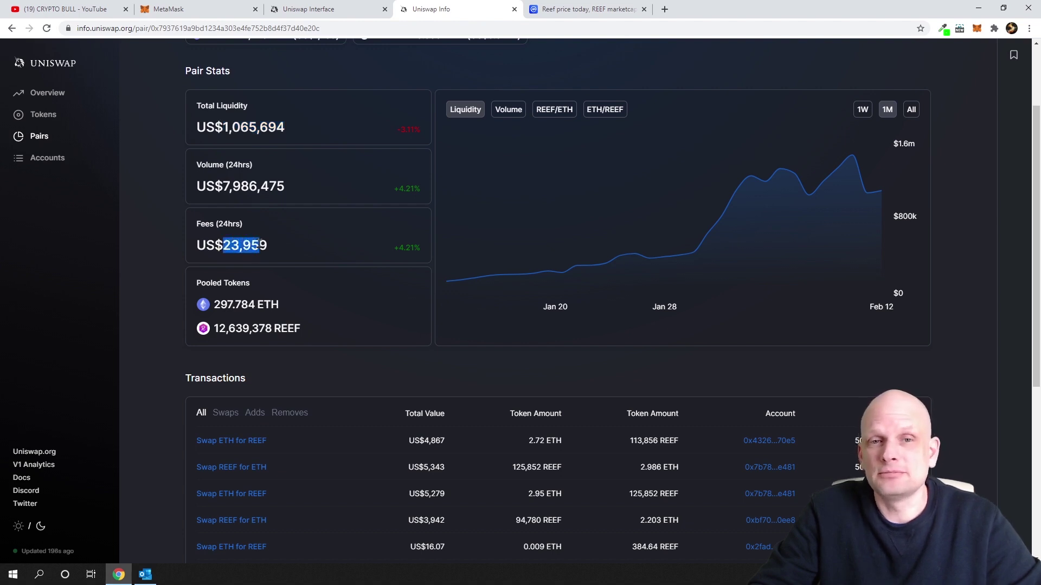
{"action": "left_click", "coordinate": [313, 248]}
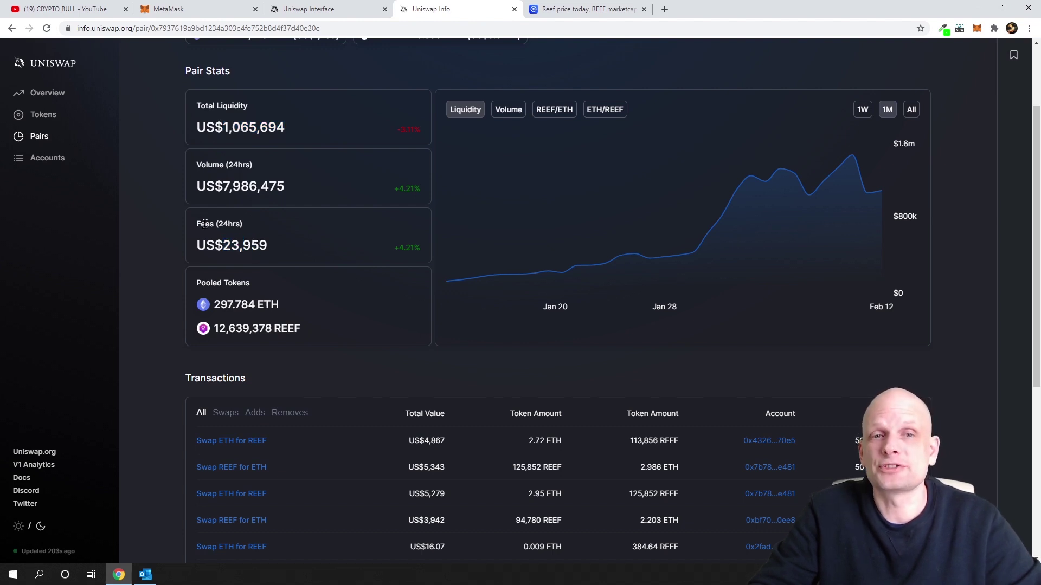
{"action": "triple_click", "coordinate": [276, 244]}
Open the form for adding liquidity to the ETH-REEF pair, enter 2.5 ETH, and check the matching REEF amount and pool share
{"action": "scroll", "coordinate": [276, 239], "scroll_direction": "up", "scroll_amount": 2}
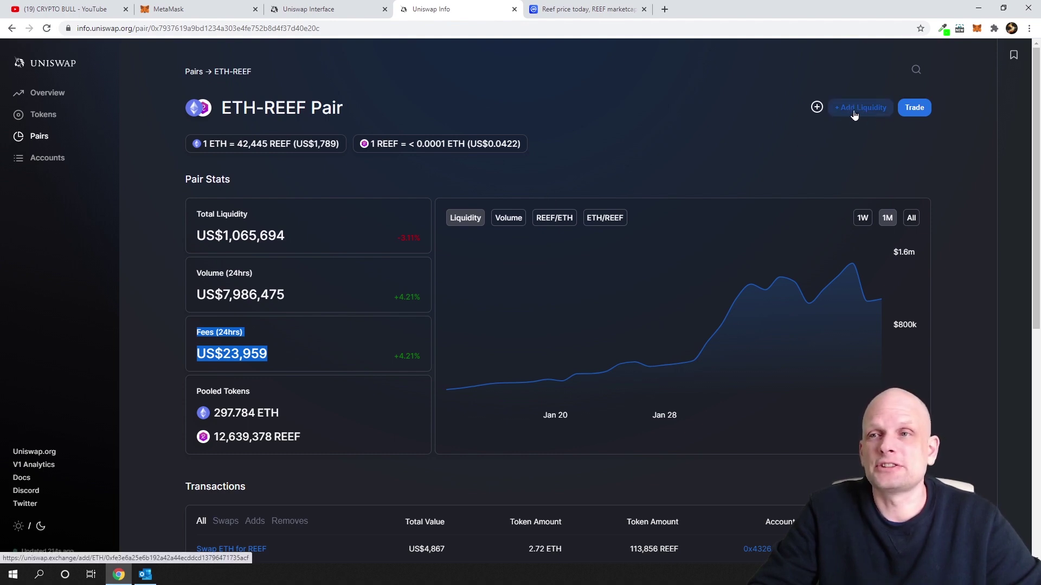
{"action": "left_click", "coordinate": [800, 152]}
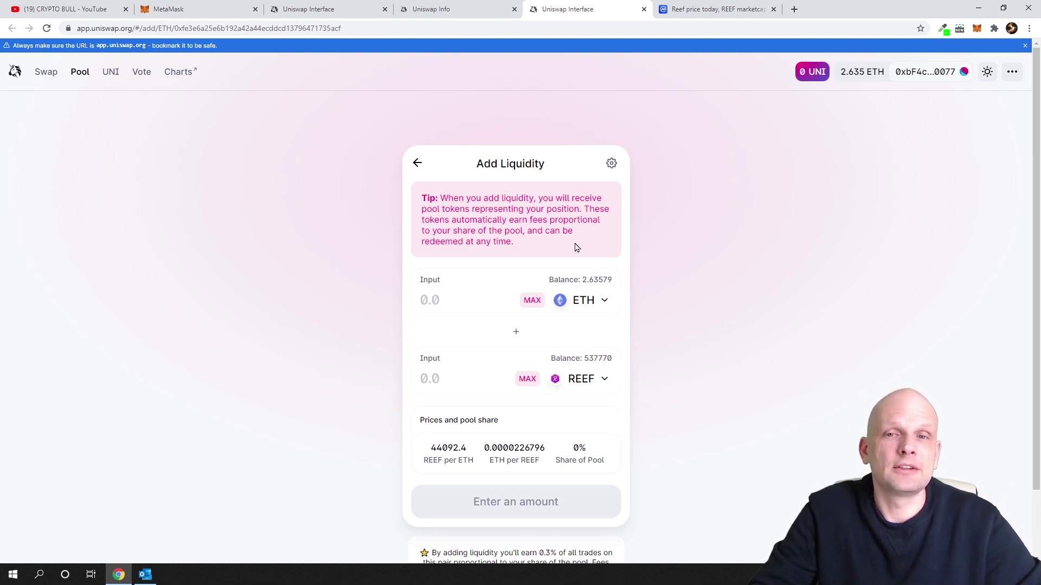
{"action": "scroll", "coordinate": [500, 255], "scroll_direction": "down", "scroll_amount": 2}
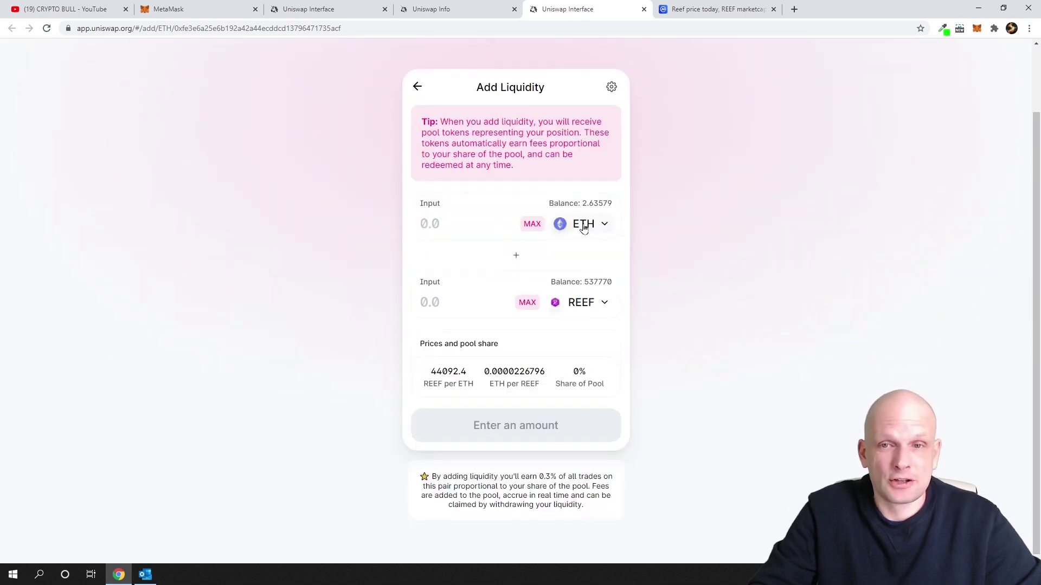
{"action": "left_click", "coordinate": [450, 232]}
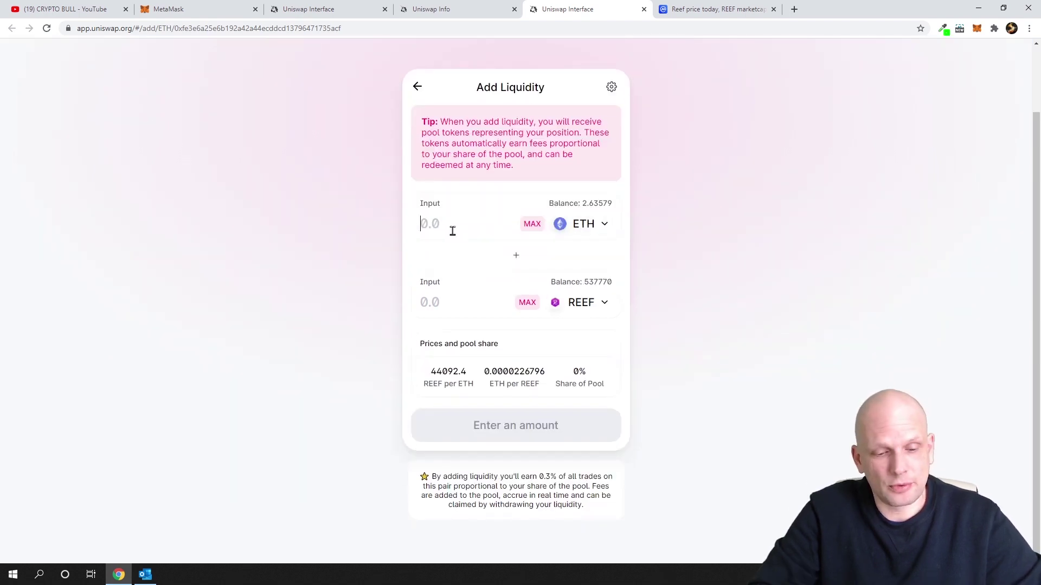
{"action": "type", "text": "2.5"}
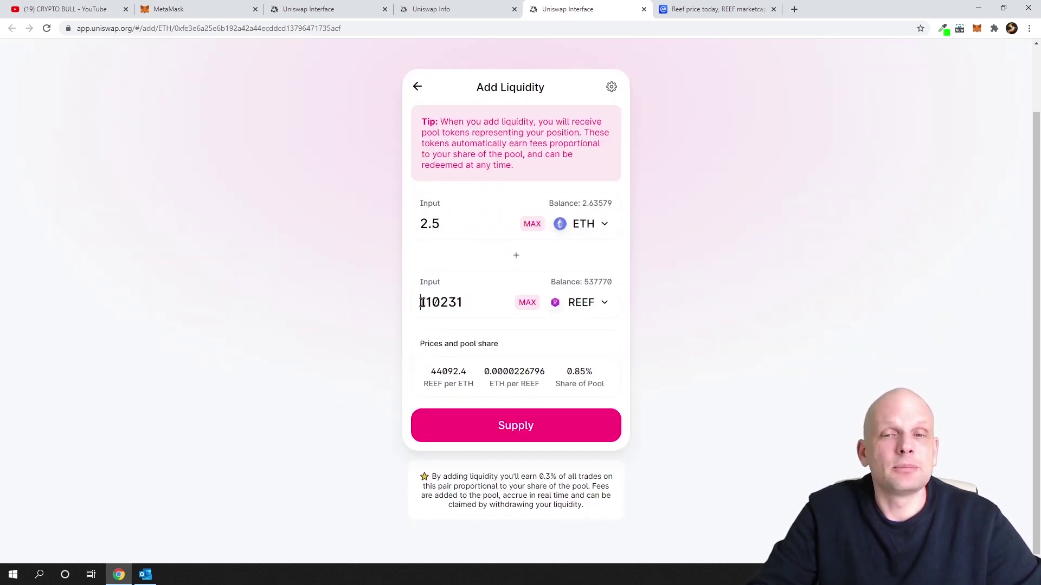
{"action": "left_click_drag", "start_coordinate": [422, 302], "coordinate": [441, 302]}
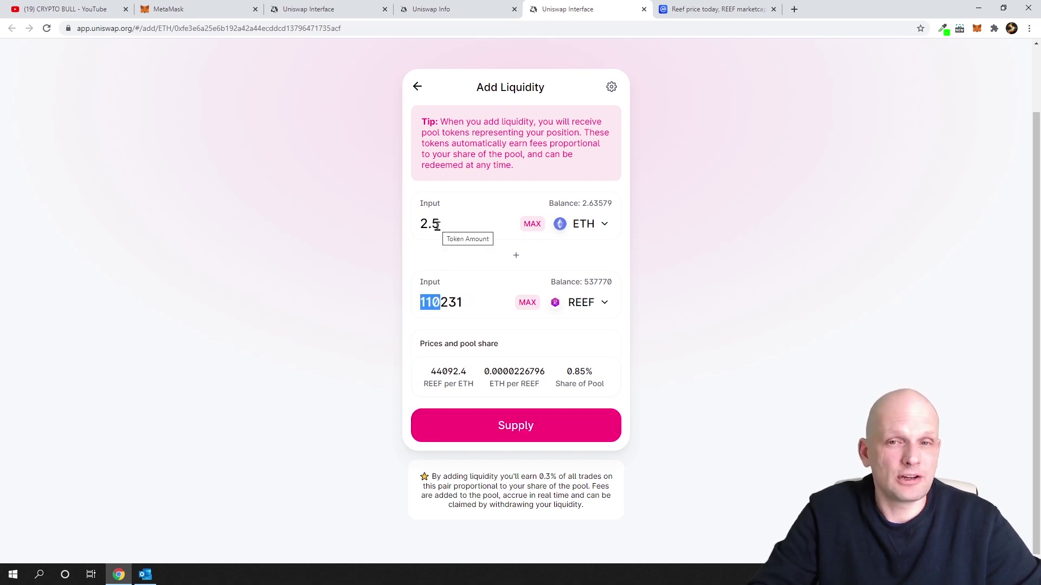
{"action": "left_click_drag", "start_coordinate": [421, 302], "coordinate": [461, 303]}
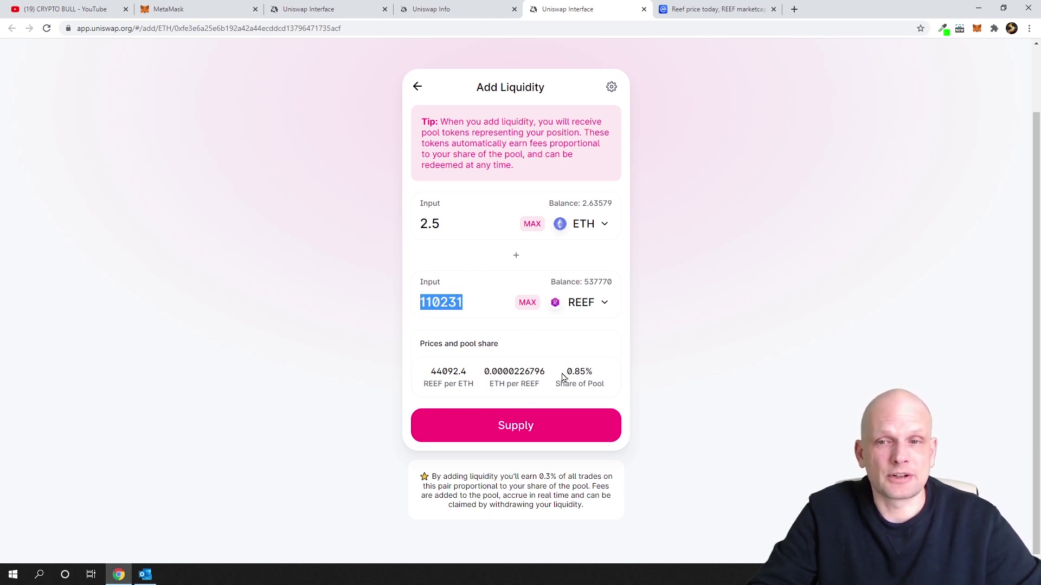
{"action": "left_click_drag", "start_coordinate": [565, 372], "coordinate": [605, 372]}
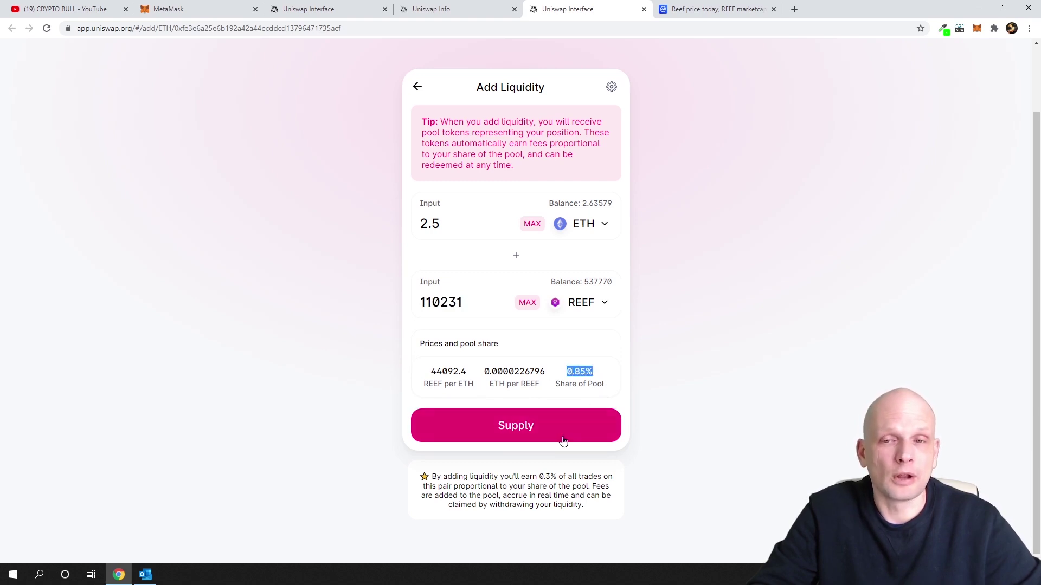
Supply the entered ETH and REEF to the pool, approve the transaction in MetaMask and dismiss the submission notice
{"action": "left_click", "coordinate": [509, 426]}
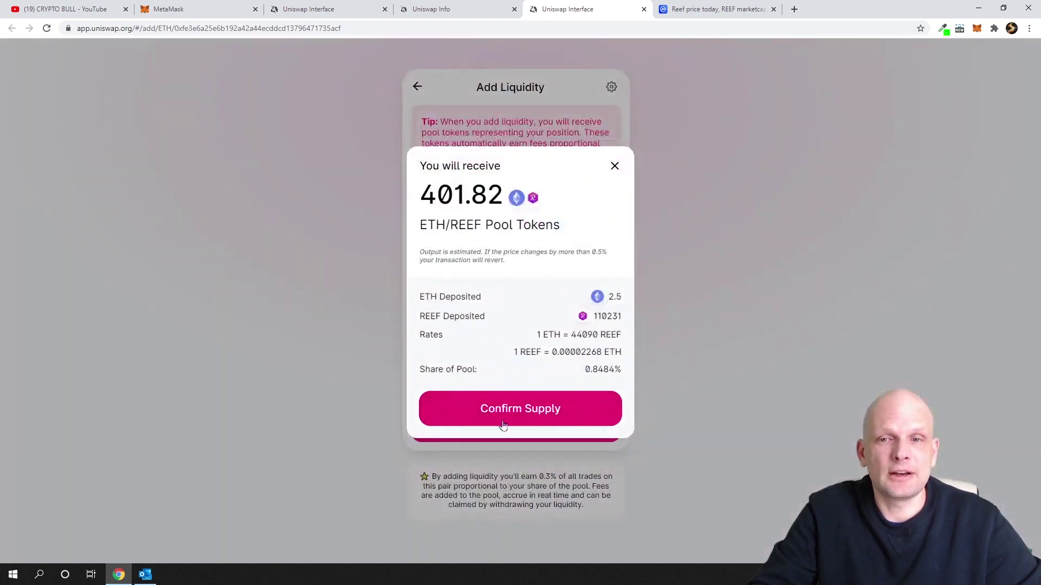
{"action": "left_click", "coordinate": [503, 417]}
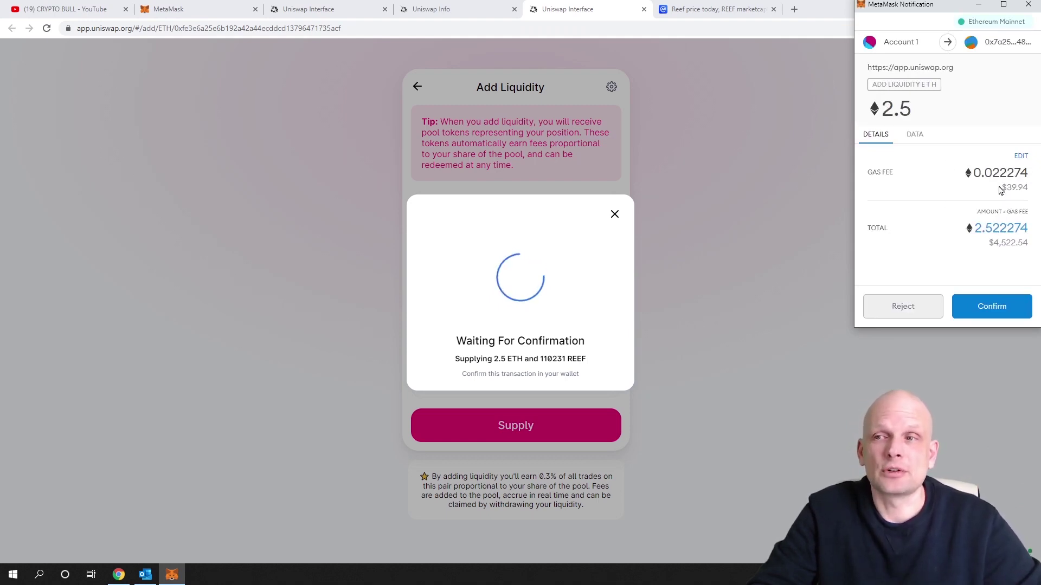
{"action": "left_click_drag", "start_coordinate": [1001, 187], "coordinate": [1029, 188]}
{"action": "left_click", "coordinate": [1001, 304]}
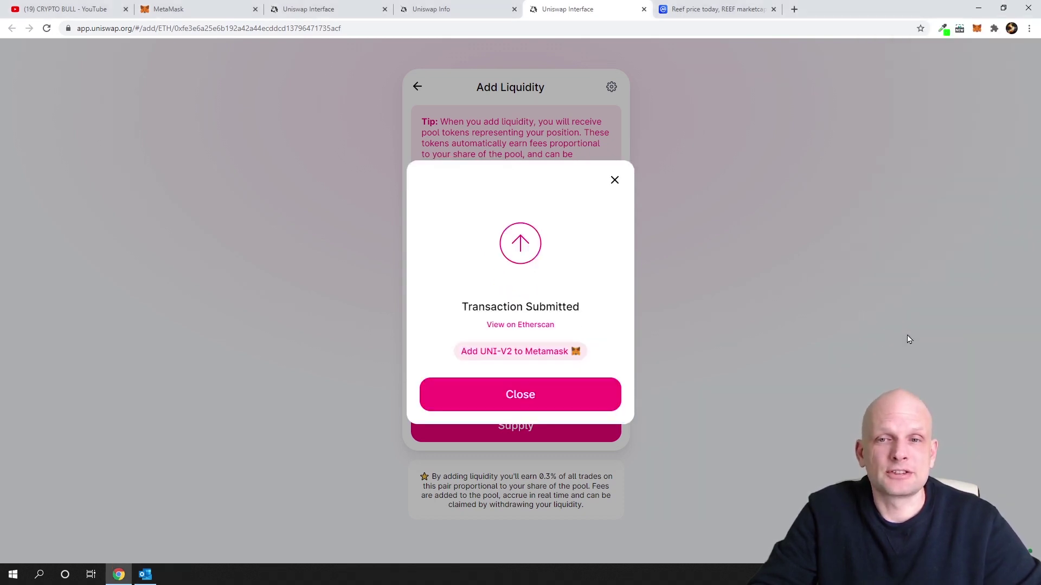
{"action": "left_click", "coordinate": [542, 397]}
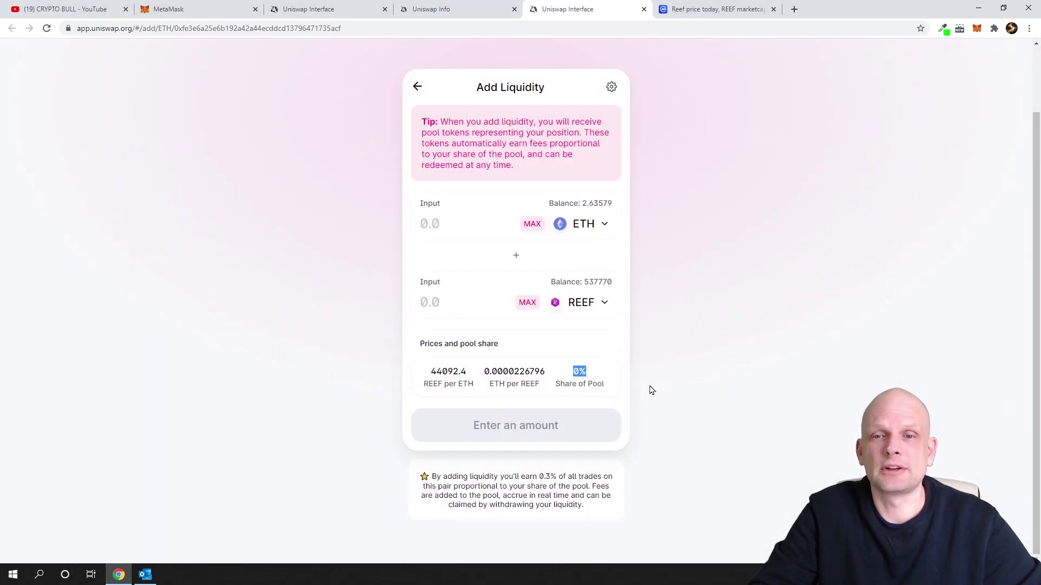
Open the wallet's liquidity positions in the Uniswap app and expand the ETH/REEF position's details
{"action": "scroll", "coordinate": [652, 390], "scroll_direction": "up", "scroll_amount": 2}
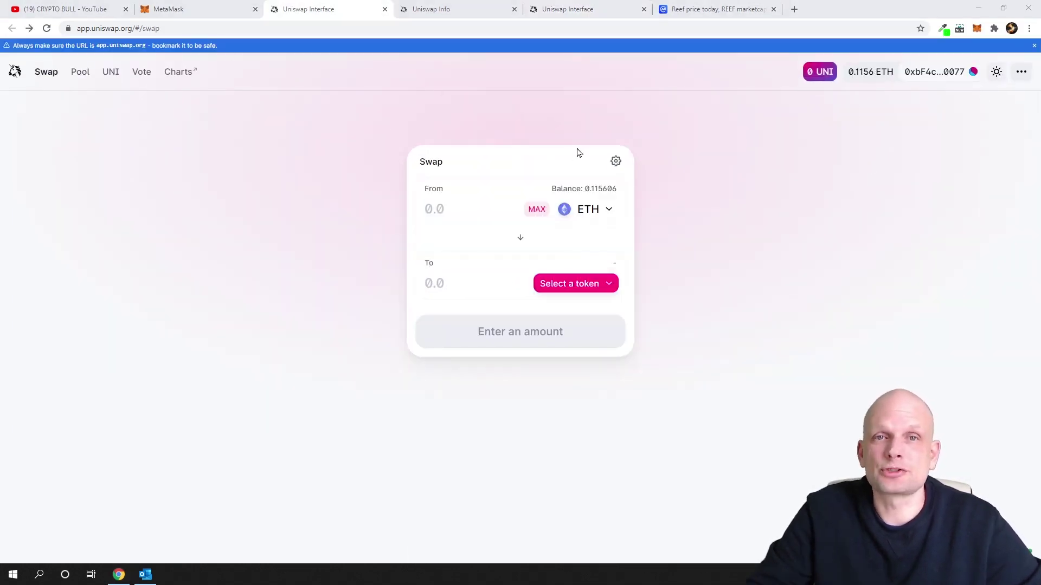
{"action": "left_click", "coordinate": [76, 75]}
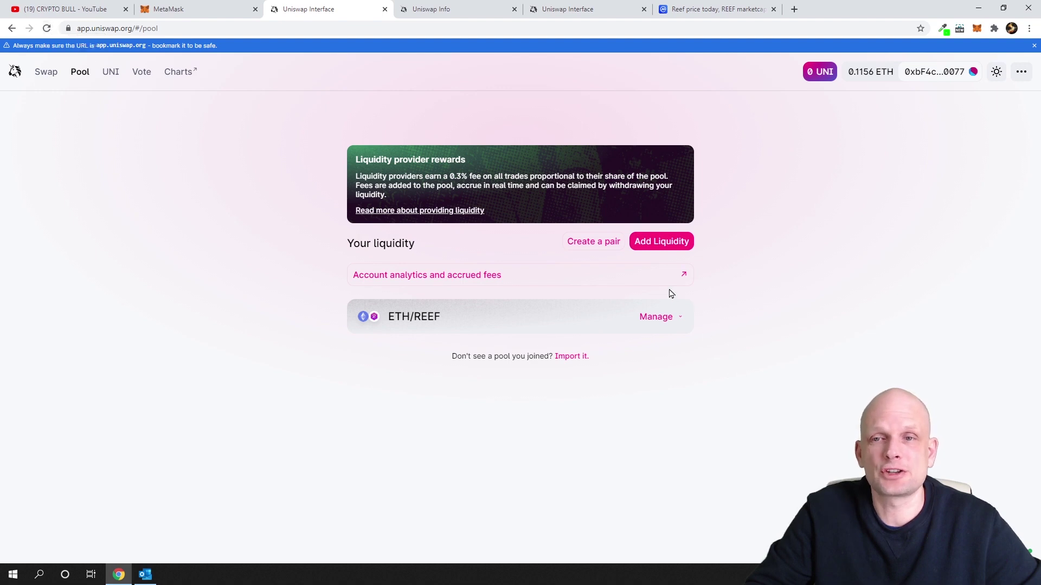
{"action": "left_click", "coordinate": [657, 319]}
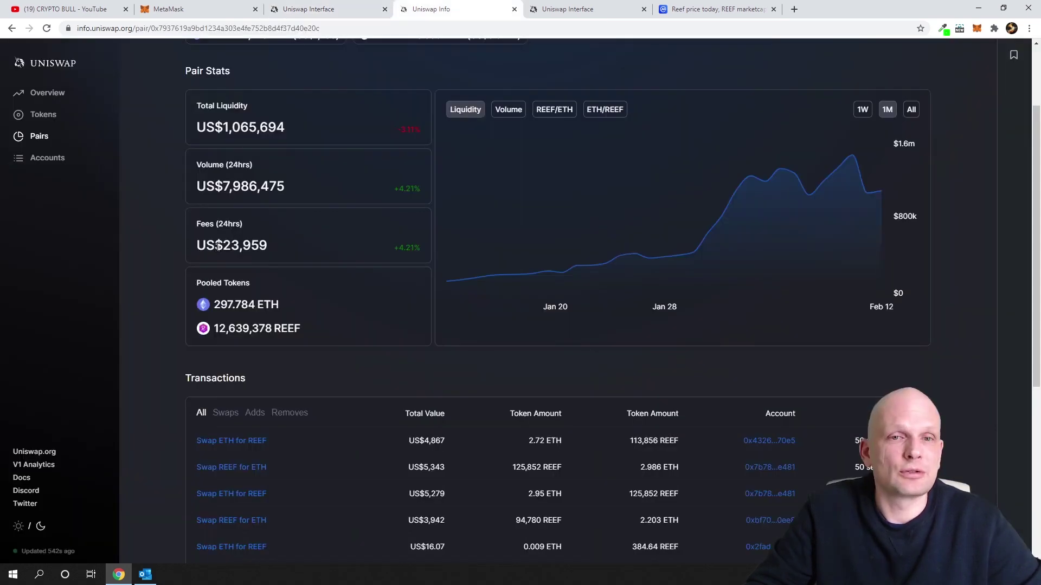
Compare the ETH-REEF pair's 24-hour fees on the analytics page with the wallet's own pool share in the ETH/REEF position
{"action": "left_click_drag", "start_coordinate": [217, 246], "coordinate": [275, 254]}
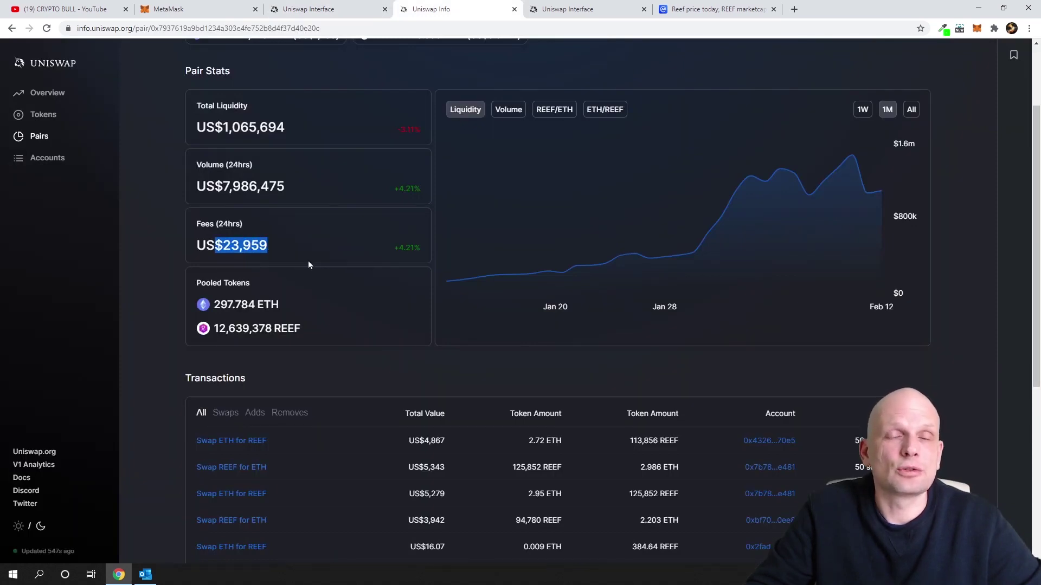
{"action": "scroll", "coordinate": [308, 261], "scroll_direction": "up", "scroll_amount": 2}
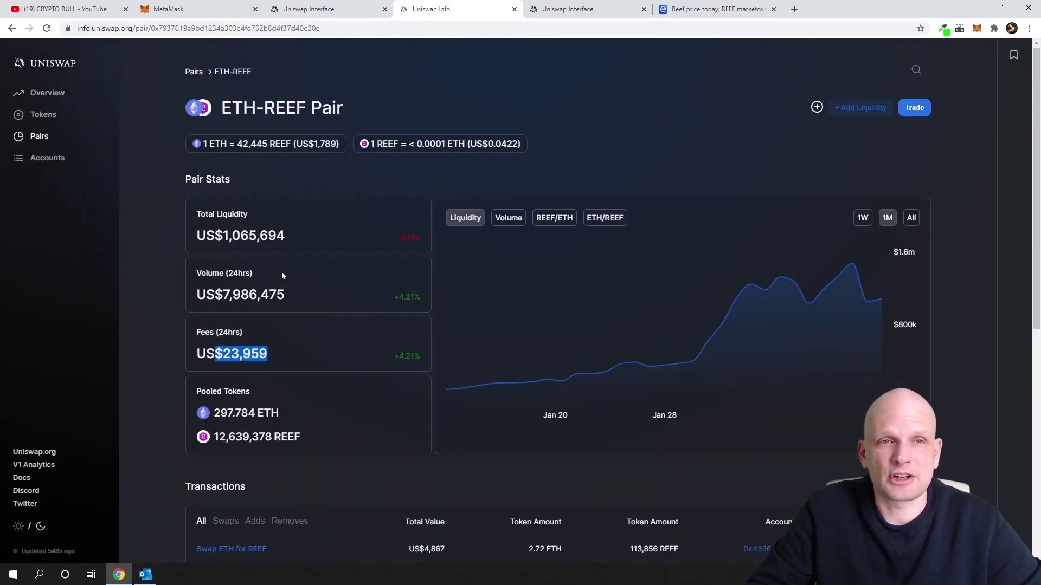
{"action": "left_click", "coordinate": [242, 350]}
{"action": "left_click", "coordinate": [192, 10]}
{"action": "left_click", "coordinate": [309, 10]}
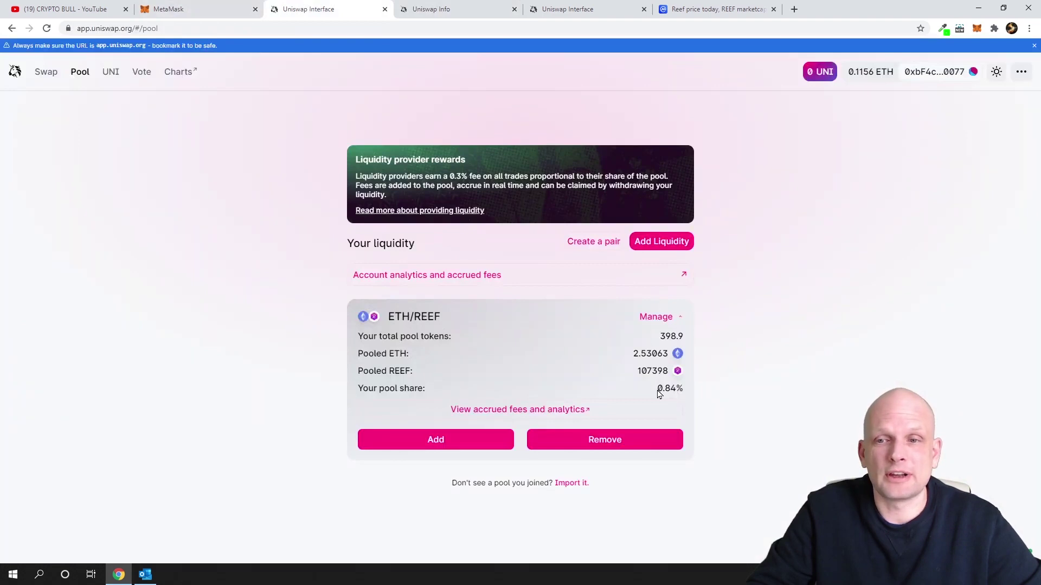
{"action": "left_click", "coordinate": [404, 8]}
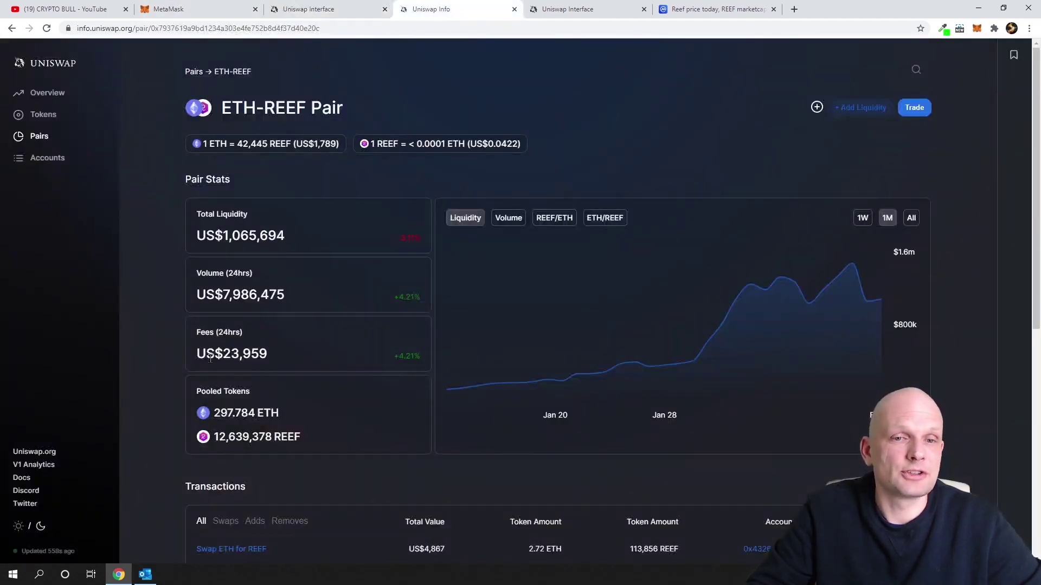
{"action": "left_click_drag", "start_coordinate": [222, 355], "coordinate": [265, 356]}
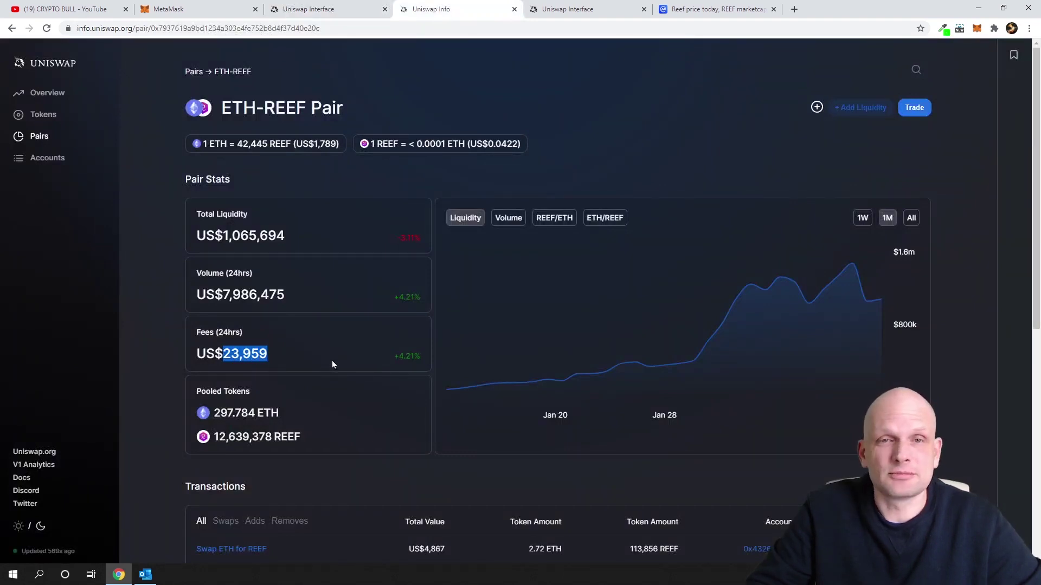
{"action": "left_click", "coordinate": [296, 9]}
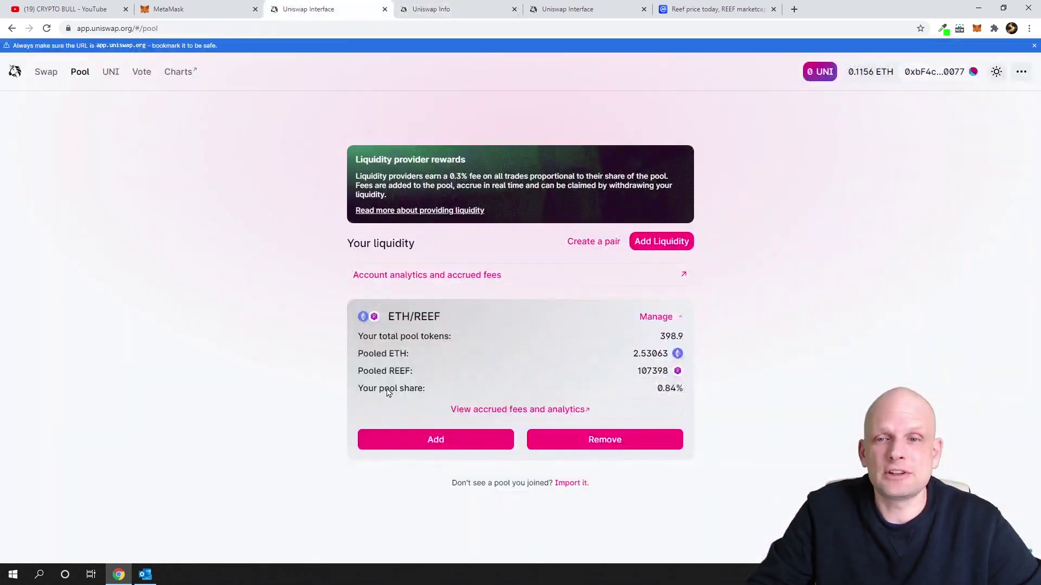